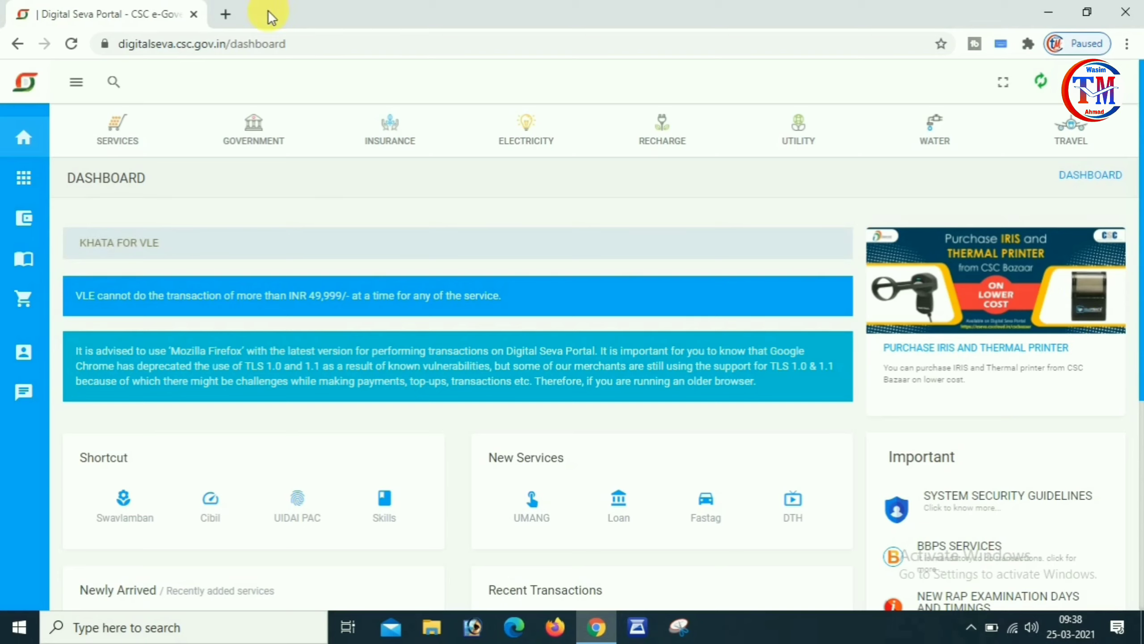
Open a blank new browser tab, then return to the Digital Seva Portal dashboard.
left_click(224, 15)
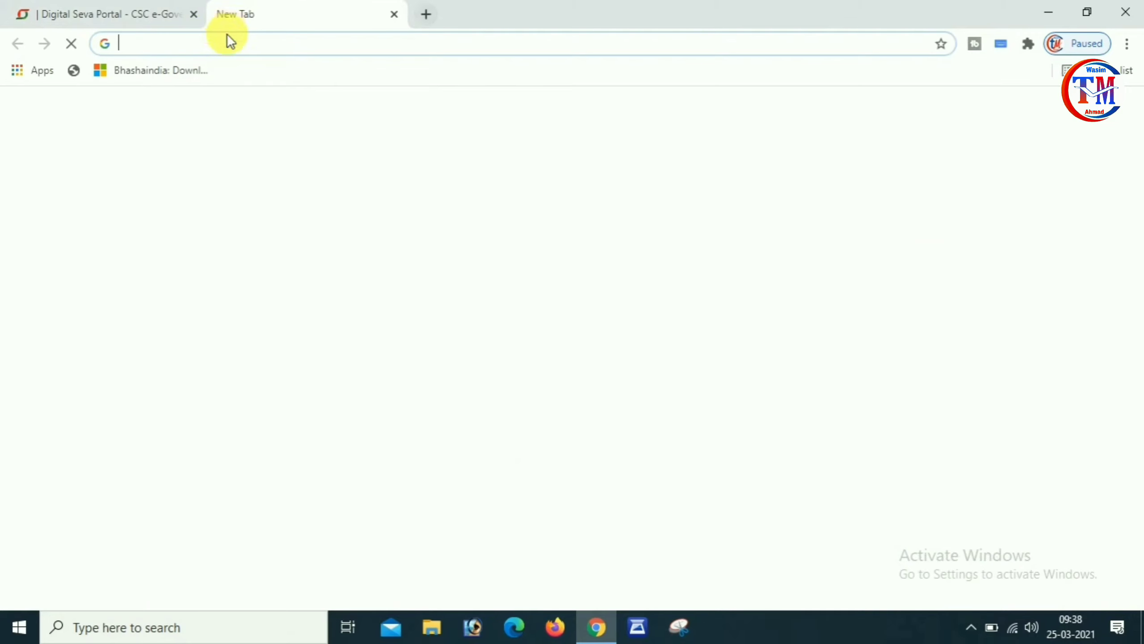
left_click(231, 45)
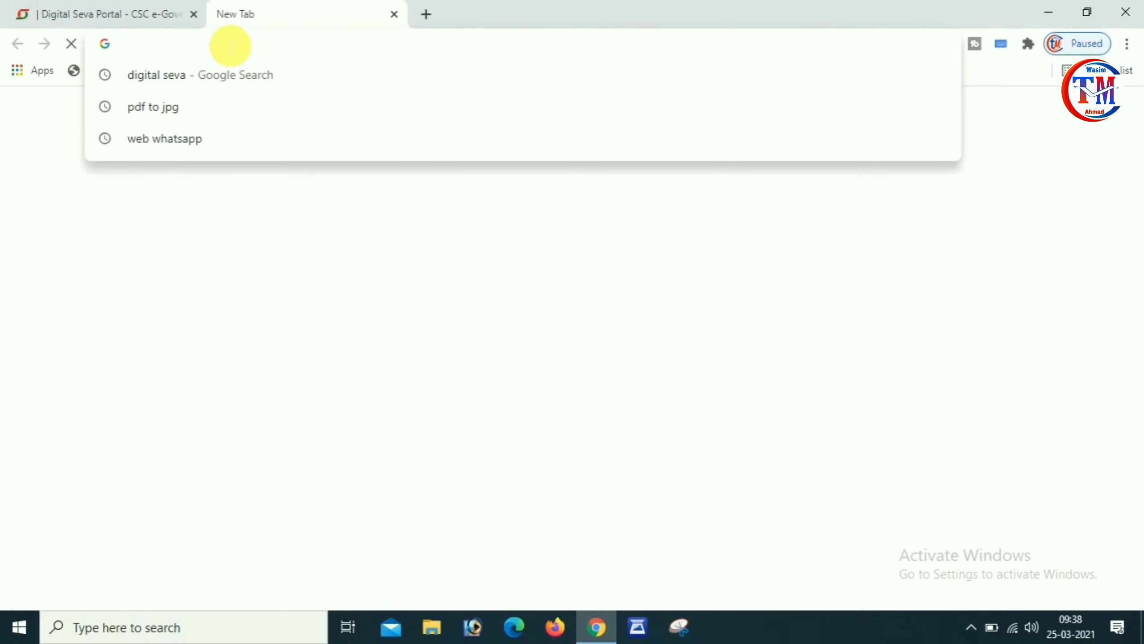
left_click(100, 8)
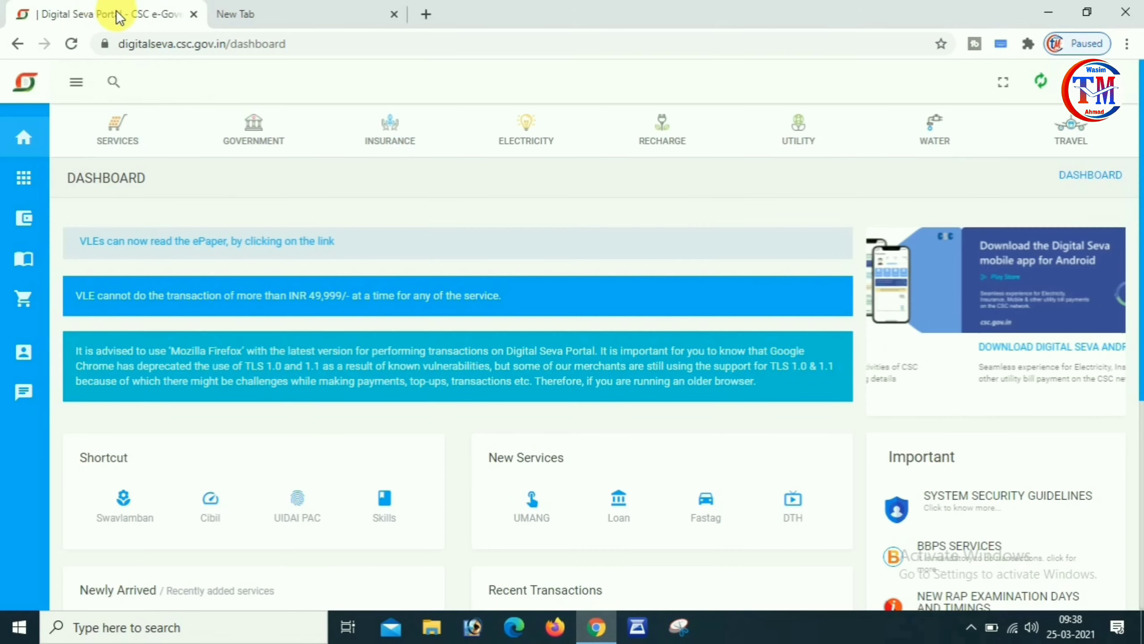
Search the portal's services for 'pass' and open Passport Services.
left_click(115, 82)
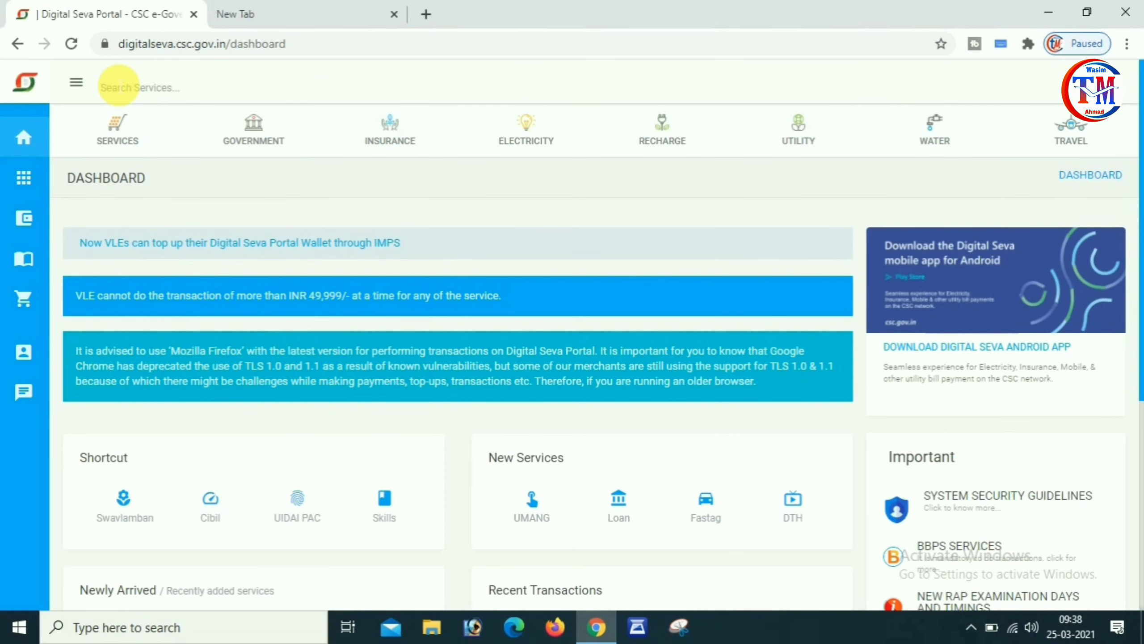
left_click(327, 9)
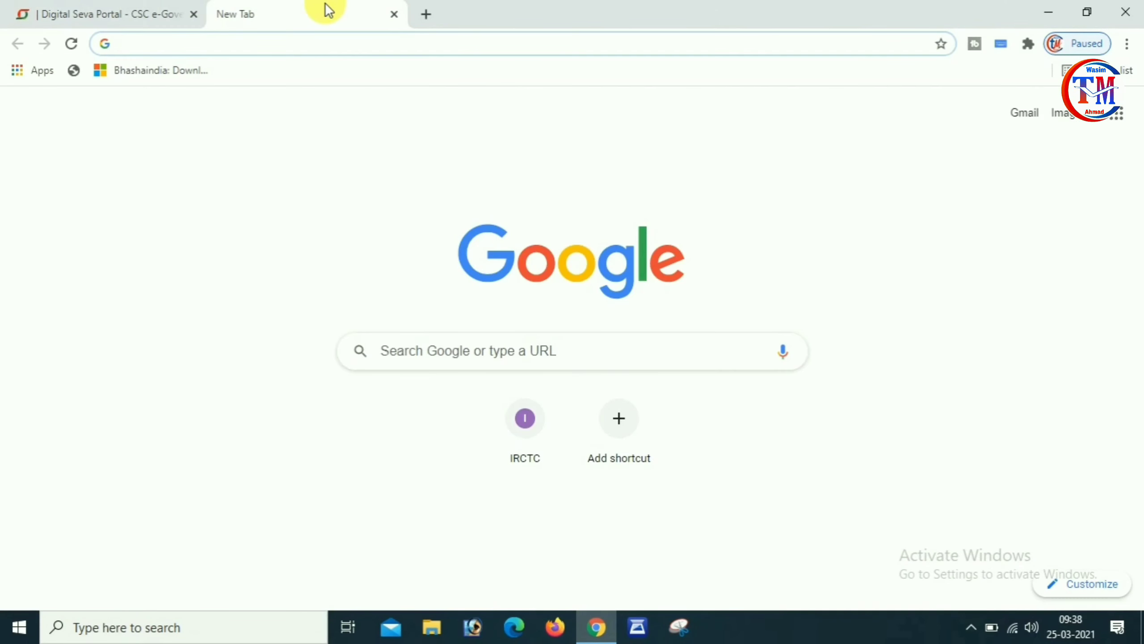
left_click(277, 51)
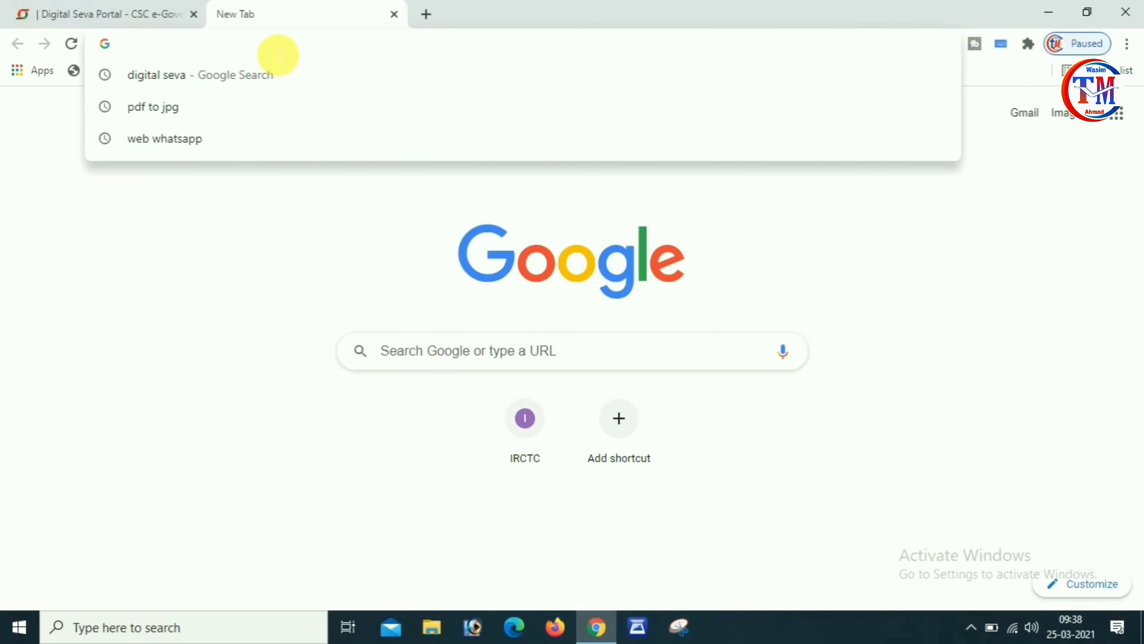
left_click(140, 15)
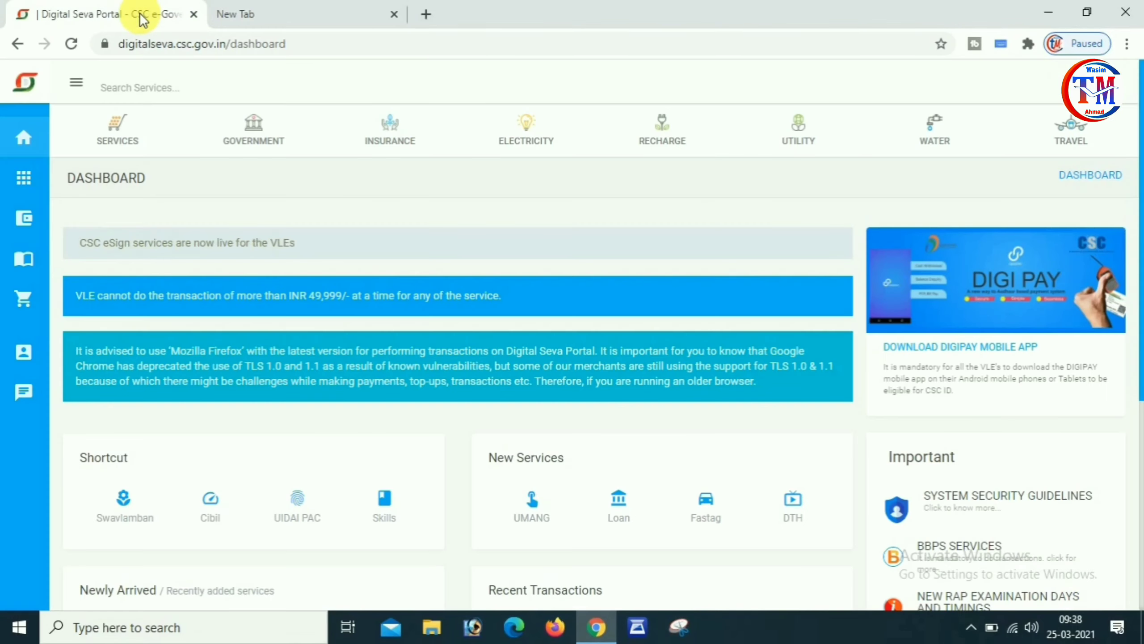
left_click(179, 87)
type("pass")
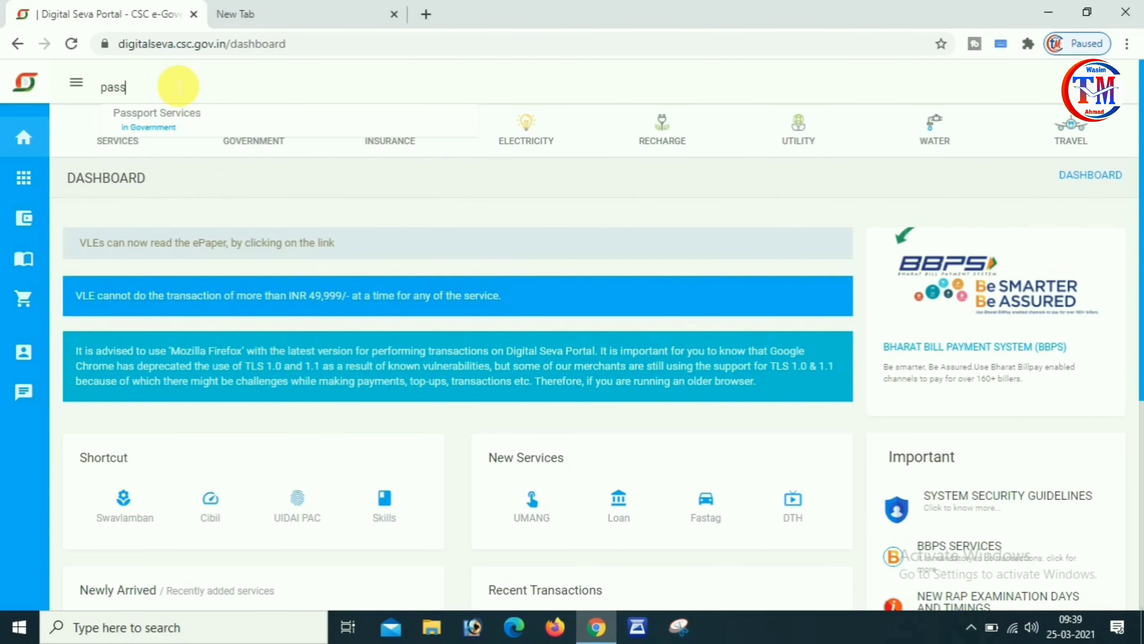
left_click(191, 110)
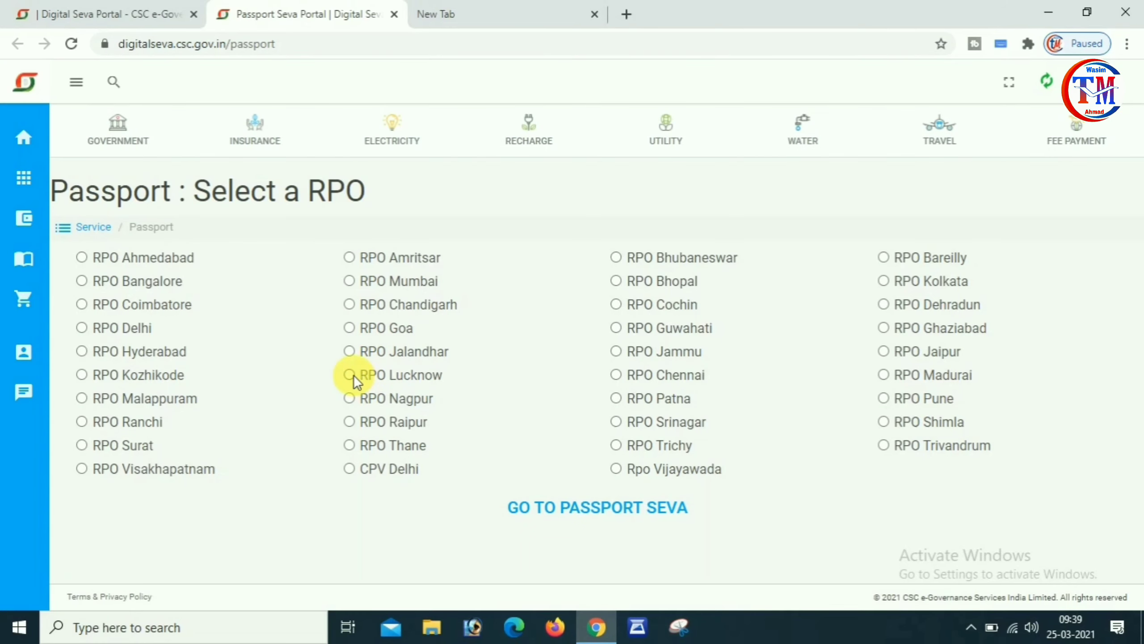
Continue to Passport Seva with RPO Lucknow as the regional office.
left_click(597, 506)
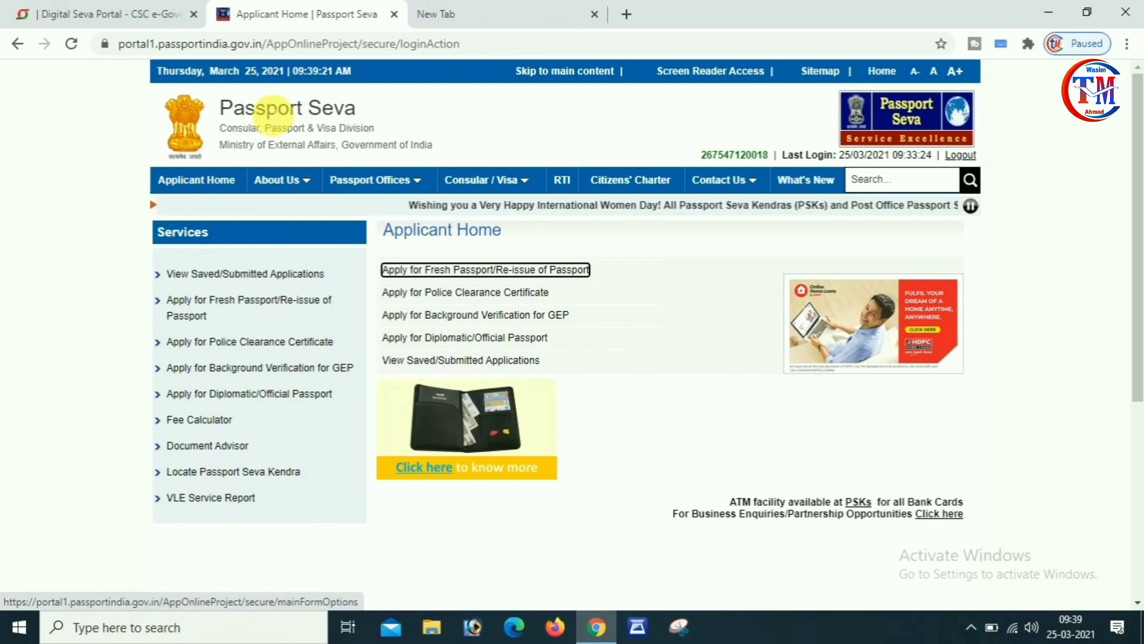
Choose Apply for Fresh Passport/Re-issue of Passport and open the online application form.
mouse_move(408, 183)
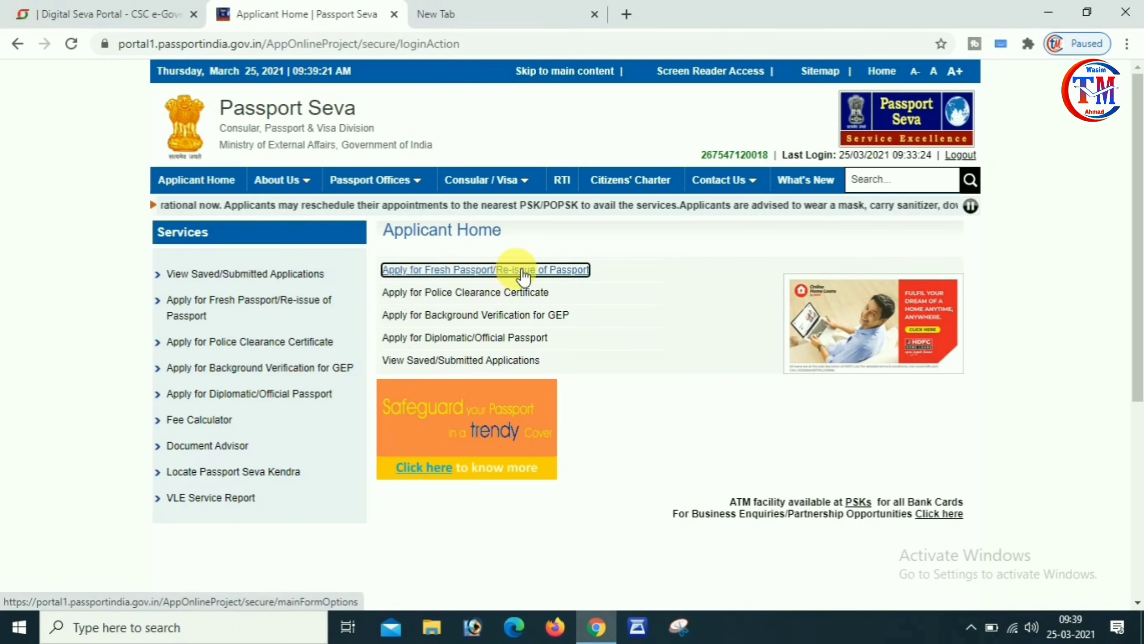
left_click(545, 270)
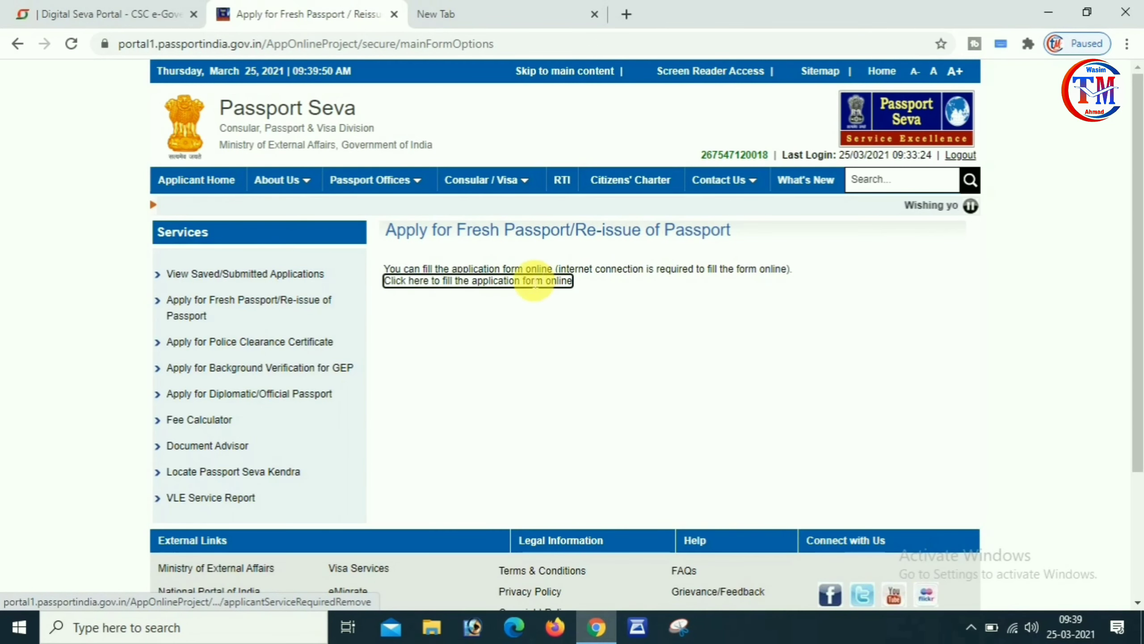
left_click(513, 281)
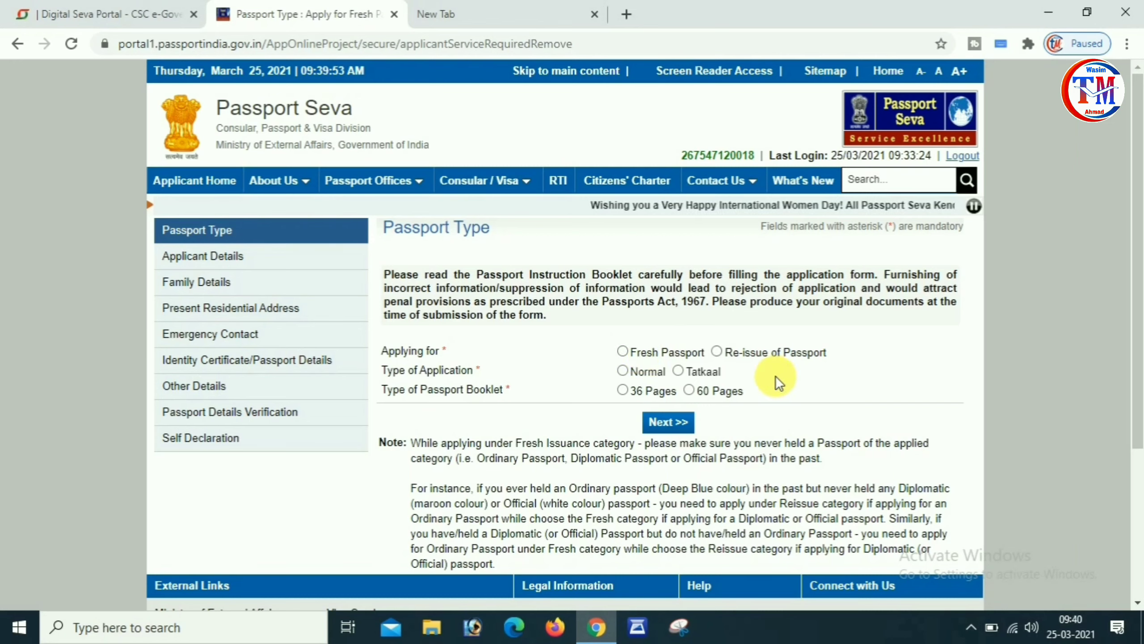
Choose Fresh Passport, Normal application type and a 36 Pages booklet, then continue.
left_click(622, 372)
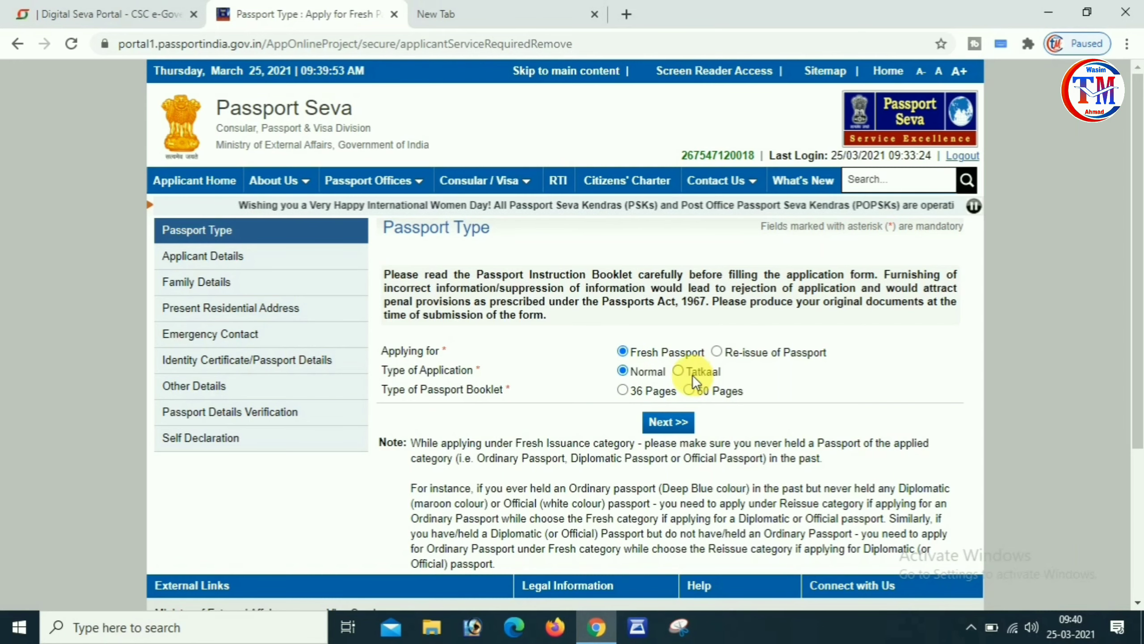
left_click(624, 391)
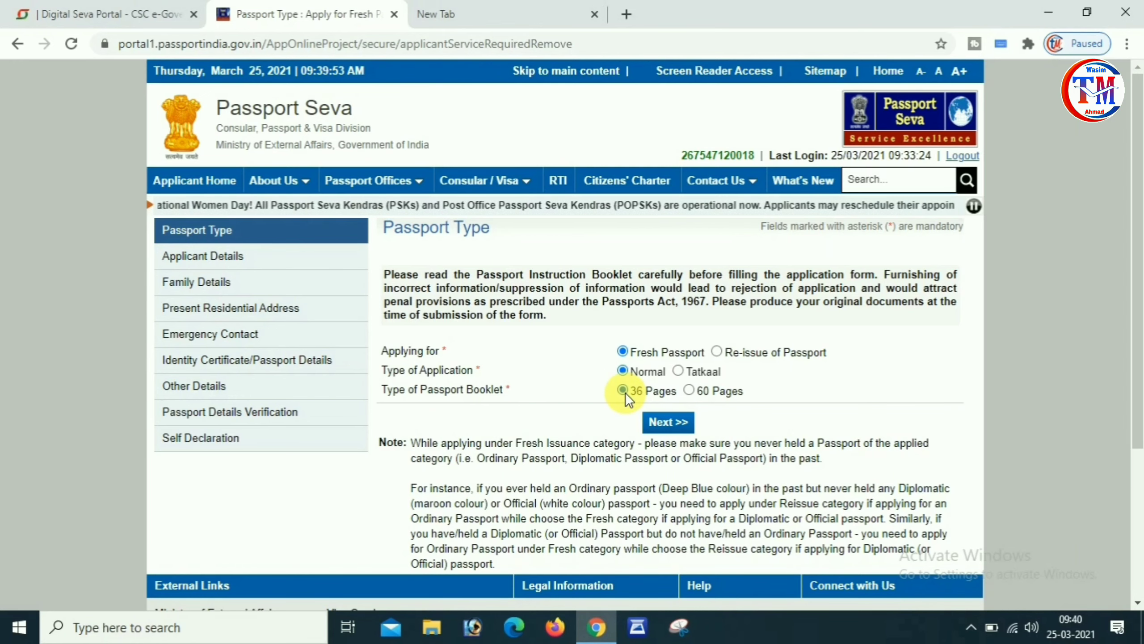
left_click(669, 422)
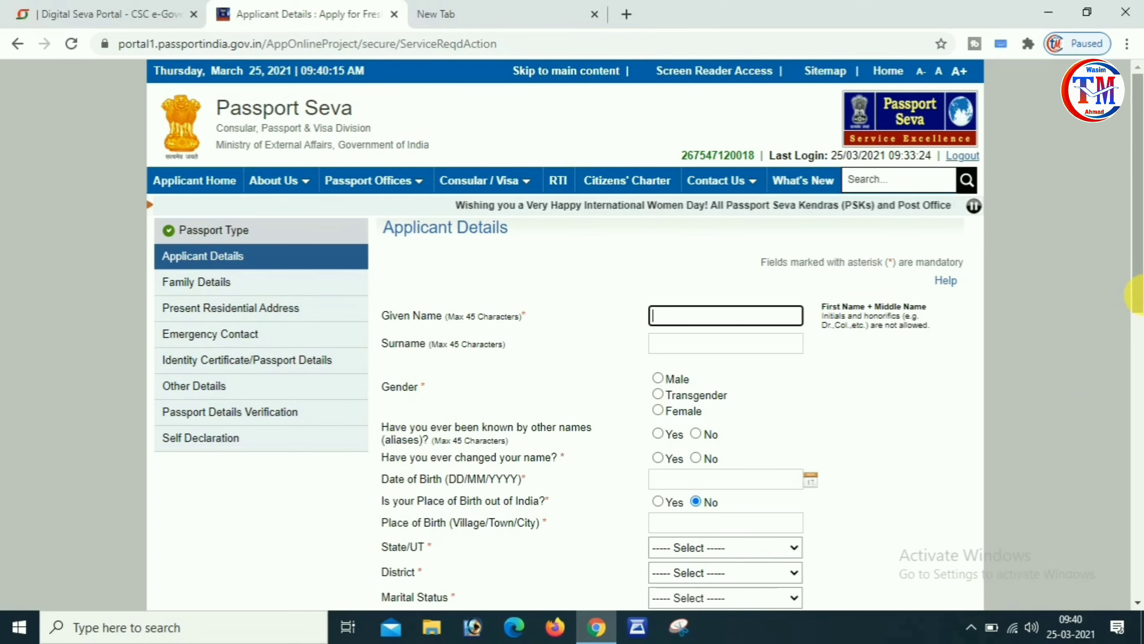
Scroll through Applicant Details, answering No to birth outside India, then return to Applicant Home.
left_click_drag(1134, 306, 1138, 392)
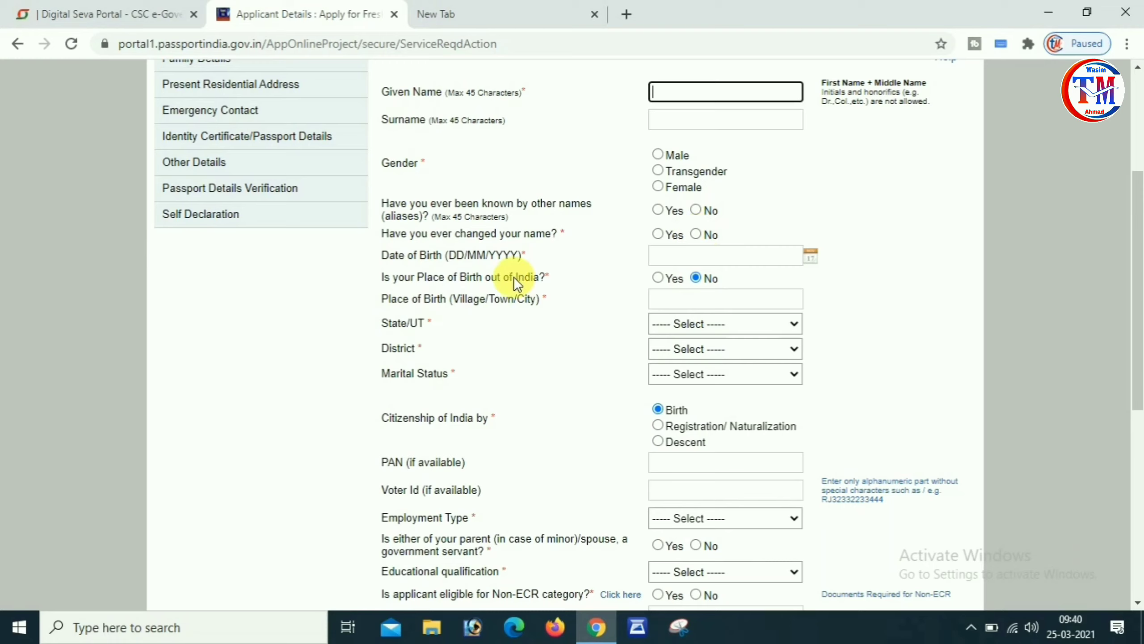
left_click(696, 278)
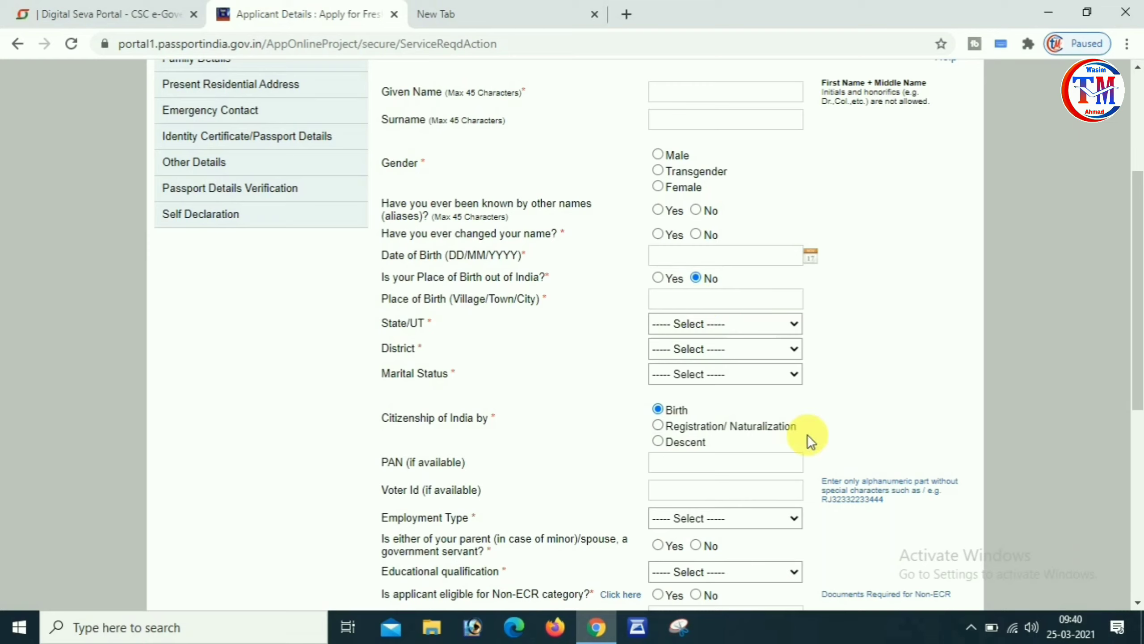
left_click_drag(1138, 311, 1137, 496)
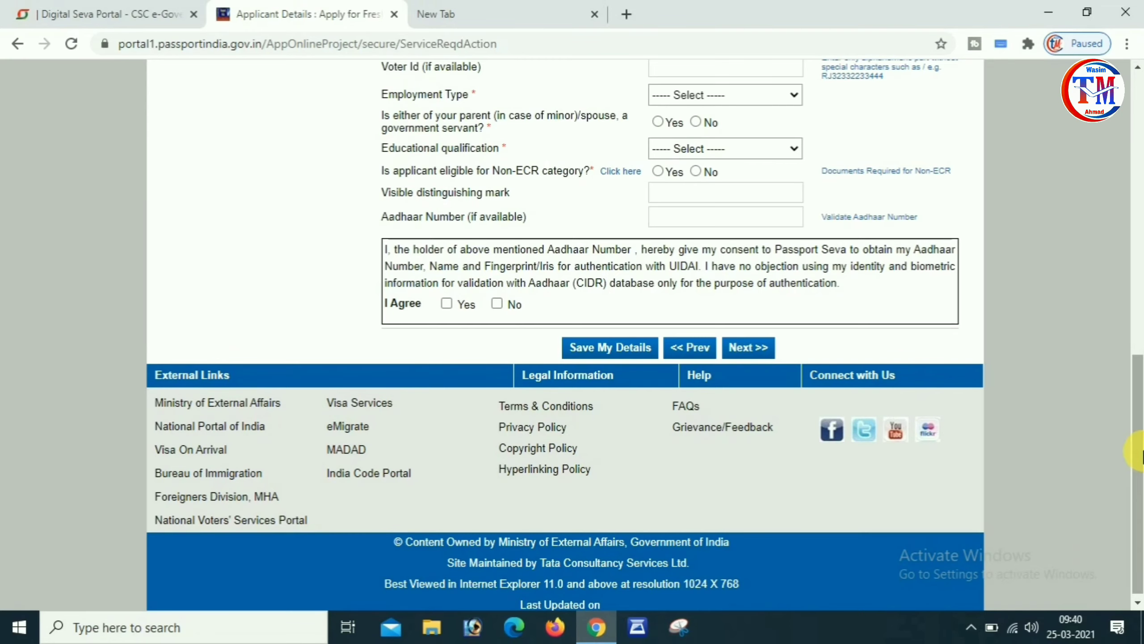
scroll(1097, 318, "up", 12)
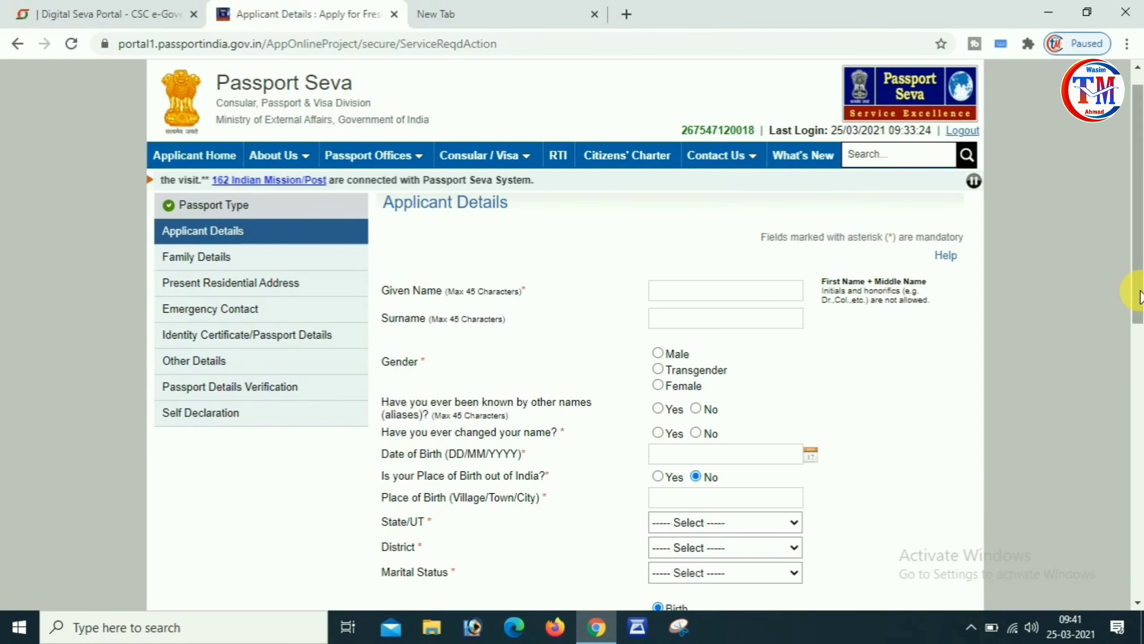
left_click_drag(1141, 291, 1121, 184)
left_click(203, 177)
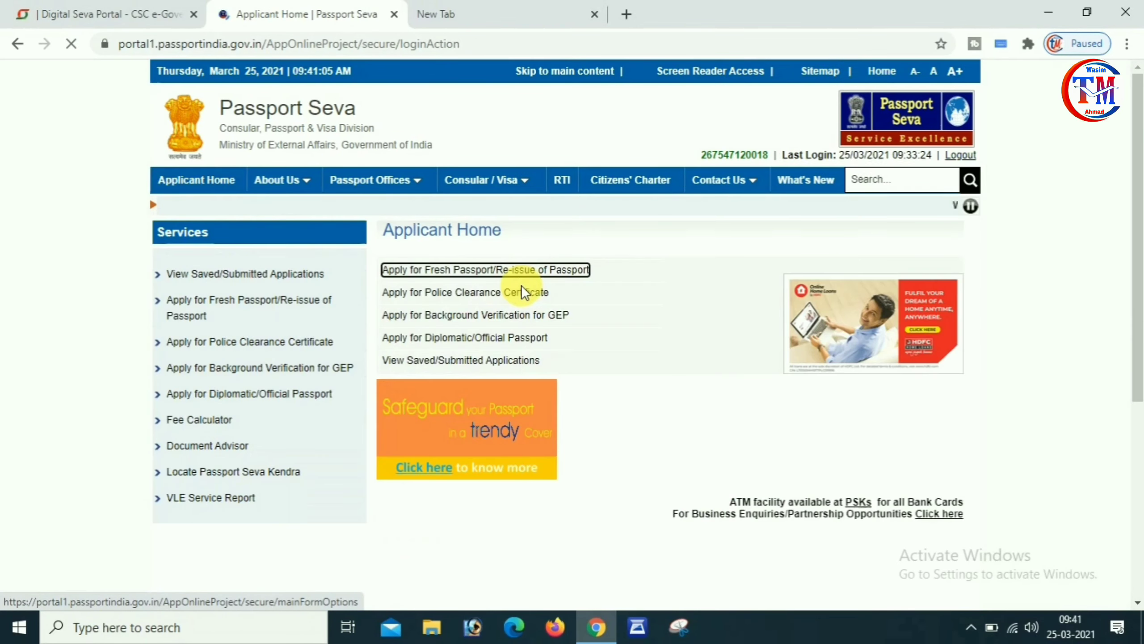
Retrieve the partially saved application by its ARN and tick Yes for Aadhaar authentication consent.
left_click(461, 361)
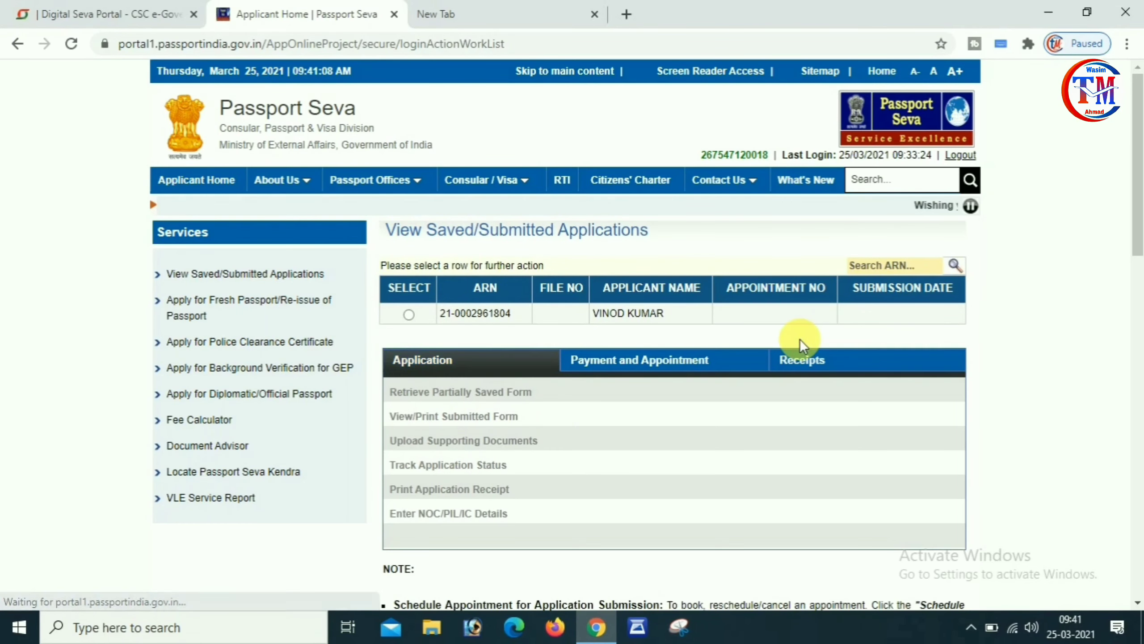
left_click(408, 314)
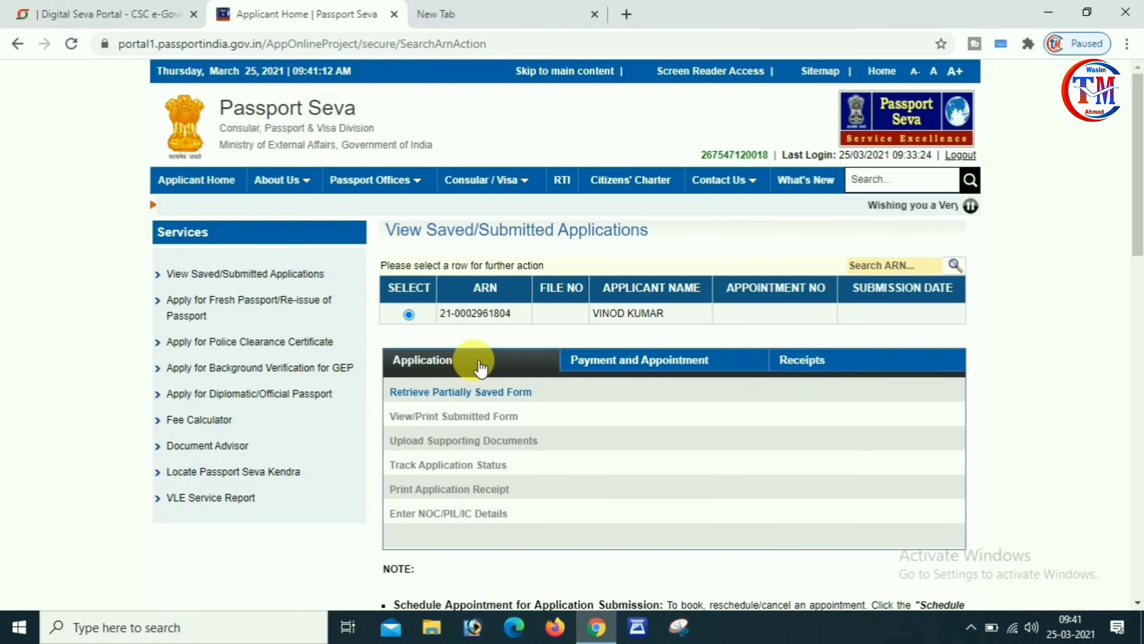
left_click(459, 393)
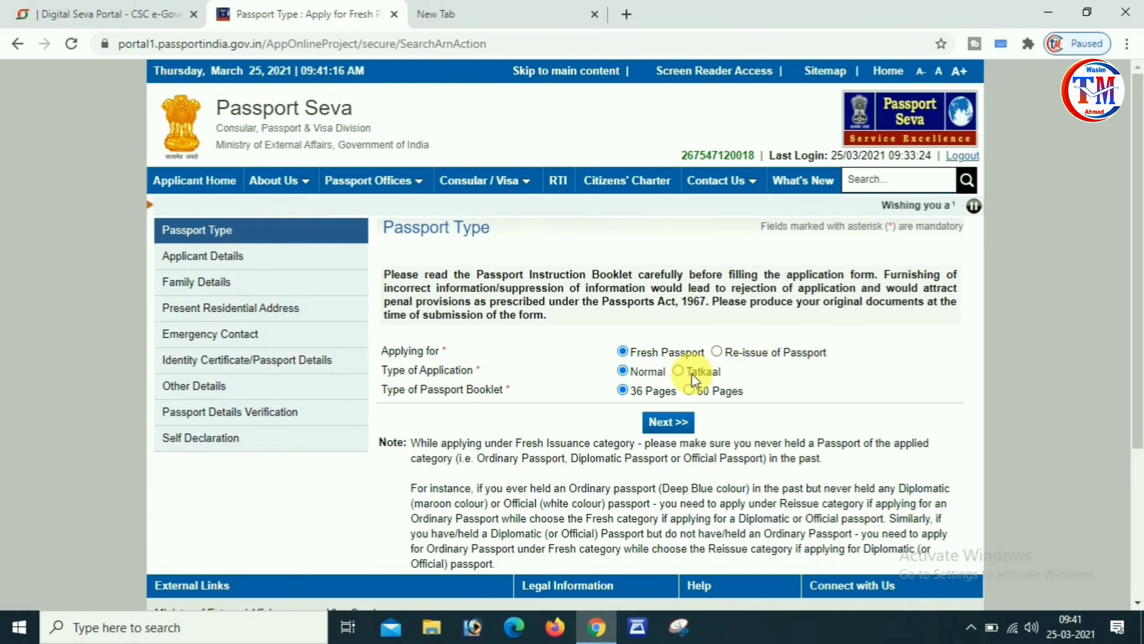
left_click(672, 423)
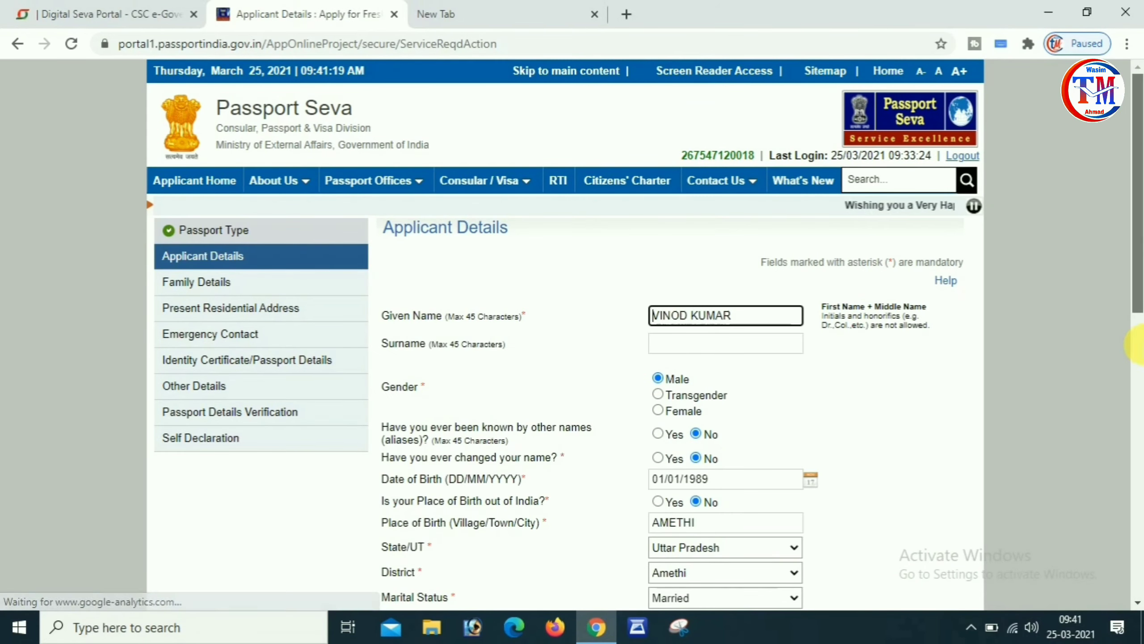
left_click(1137, 345)
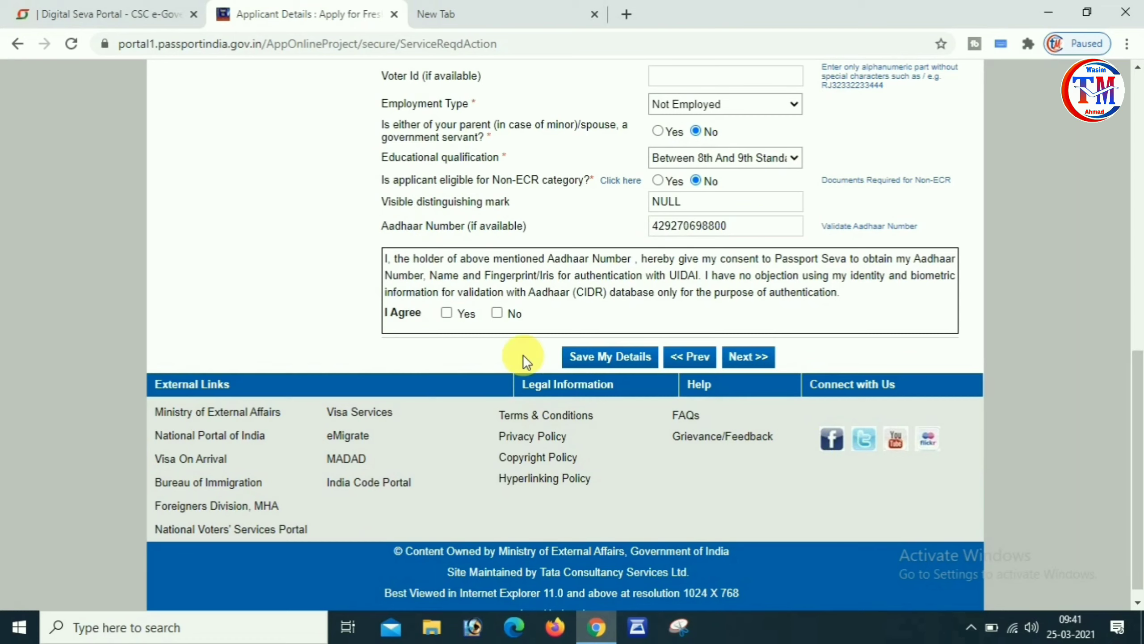
left_click(446, 312)
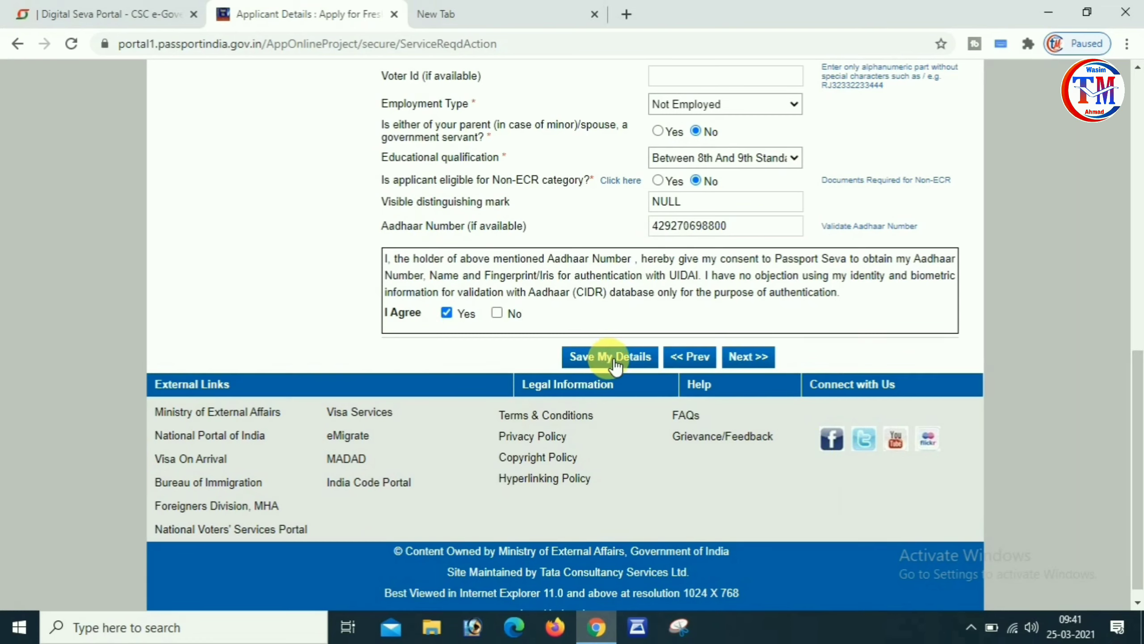
Enter the father's, mother's and spouse's given names and move on to the address section.
left_click(749, 357)
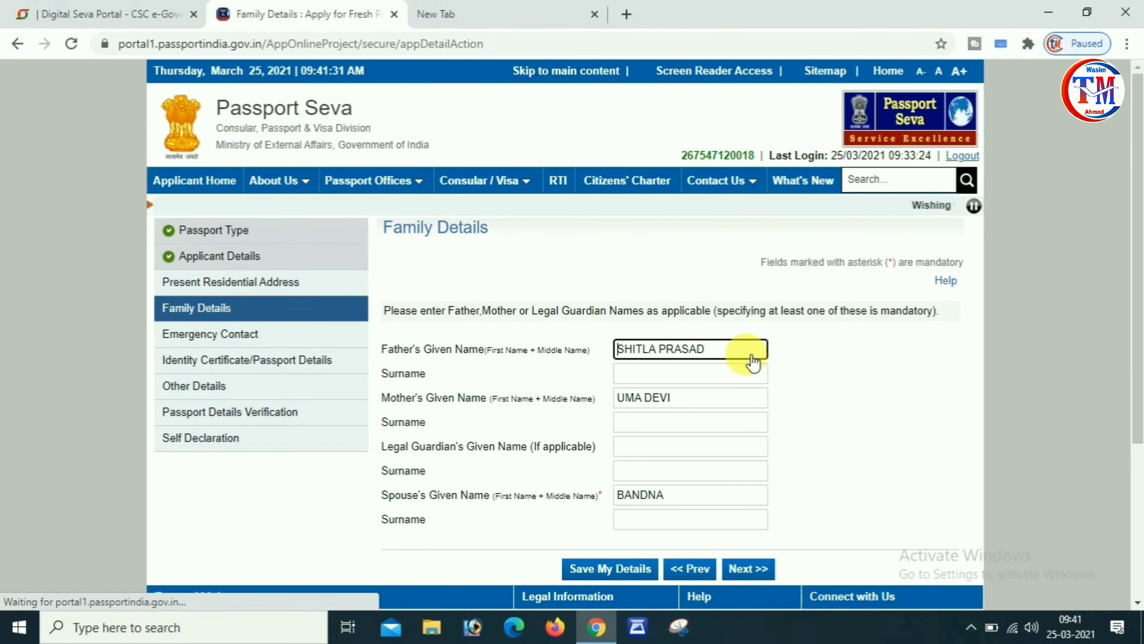
left_click_drag(1139, 281, 1133, 342)
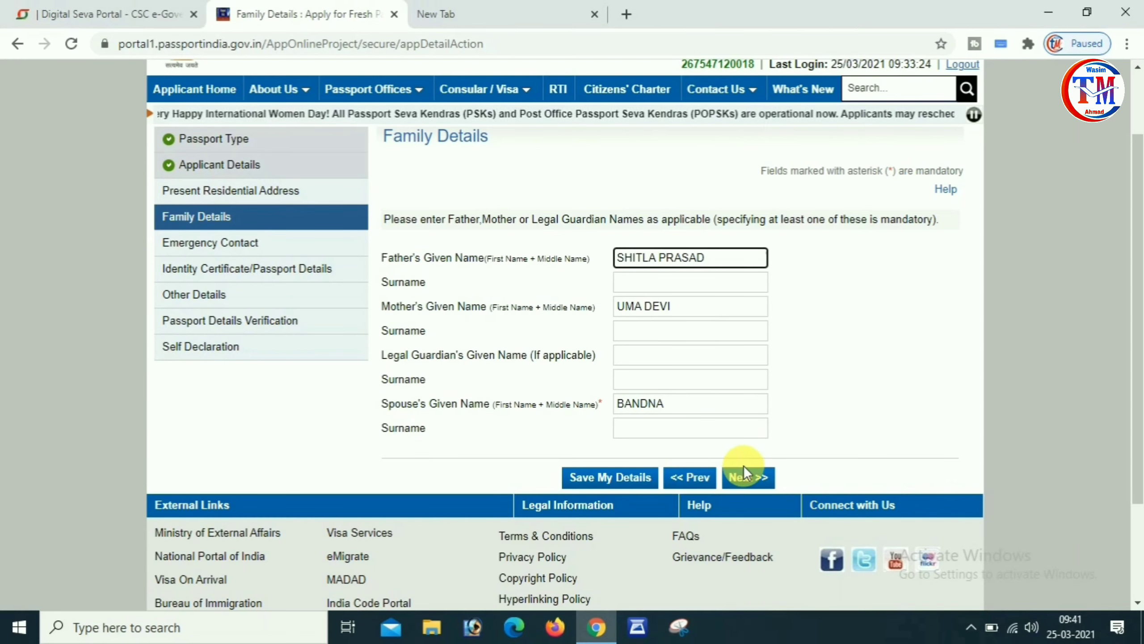
left_click(750, 479)
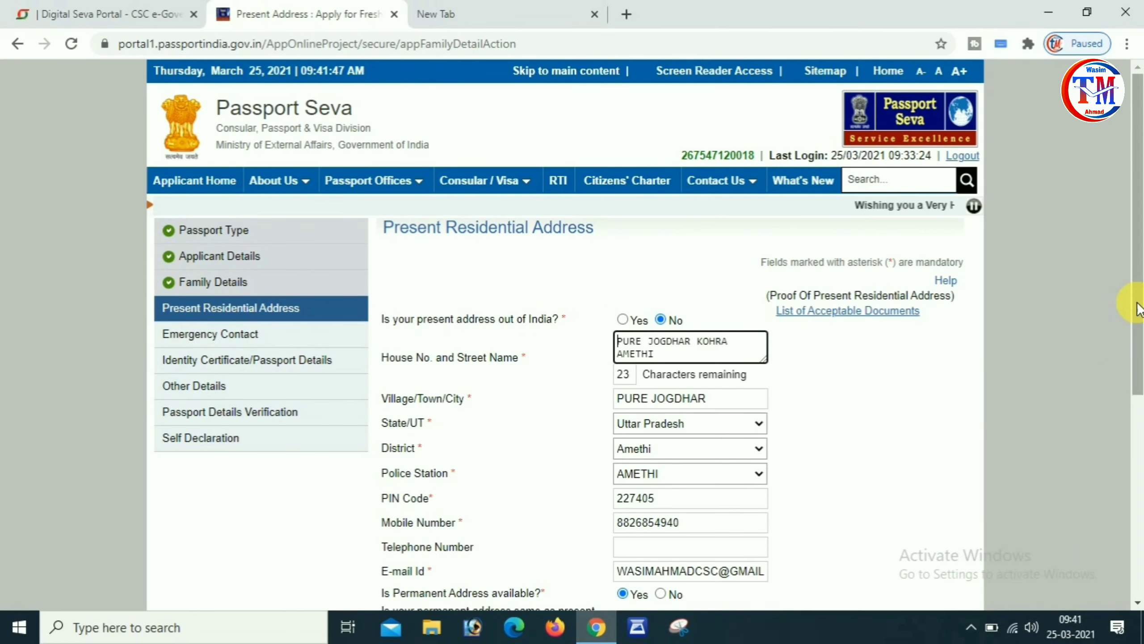
Confirm the present address and acknowledge that the RPO cannot be changed later.
scroll(647, 342, "down", 5)
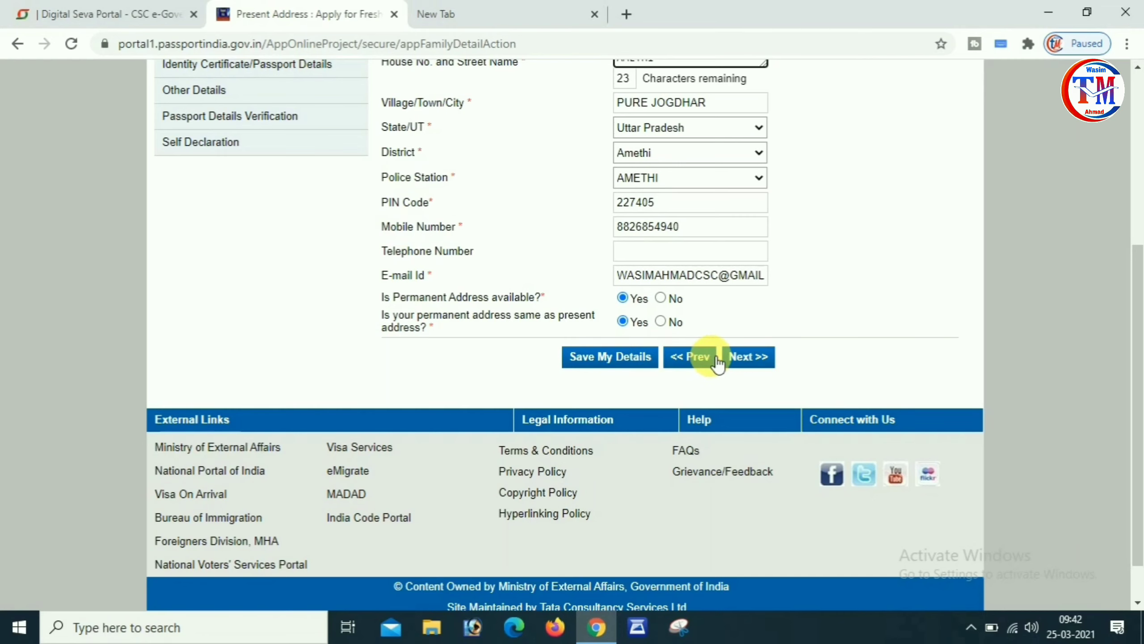
left_click(749, 361)
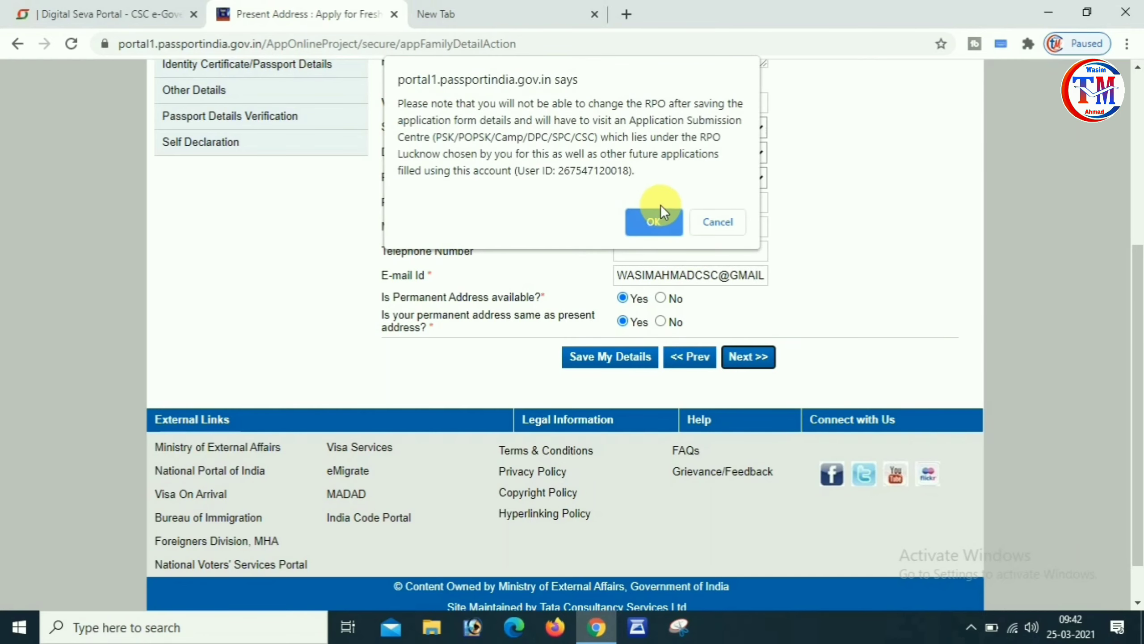
left_click(654, 221)
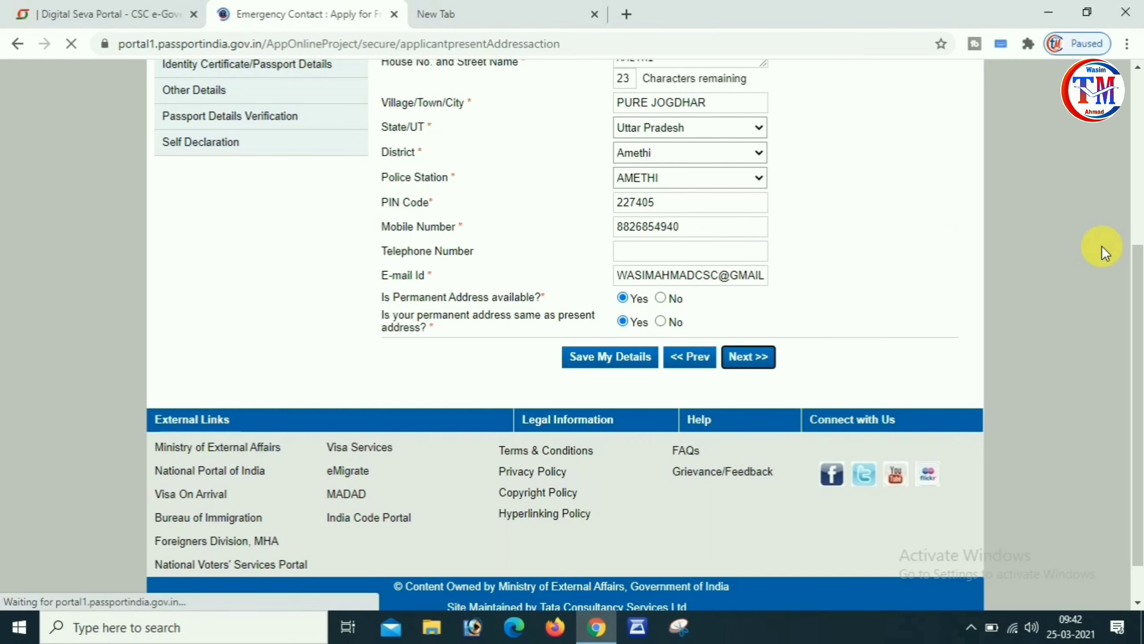
Submit the emergency contact, then keep all previous passport answers No and continue.
scroll(734, 286, "down", 3)
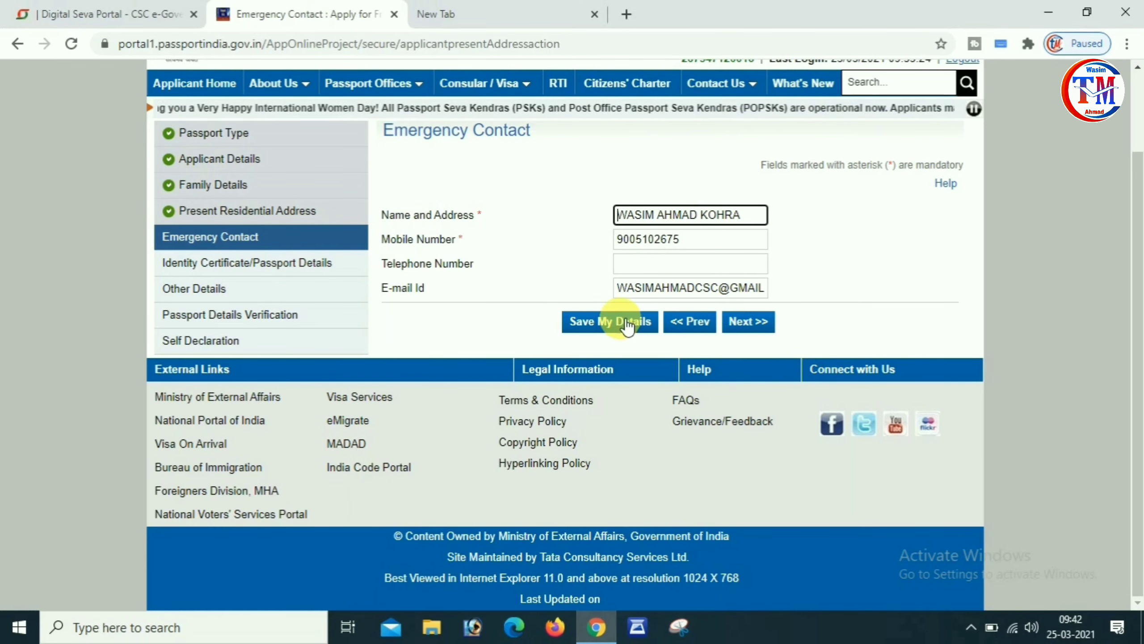
left_click(749, 322)
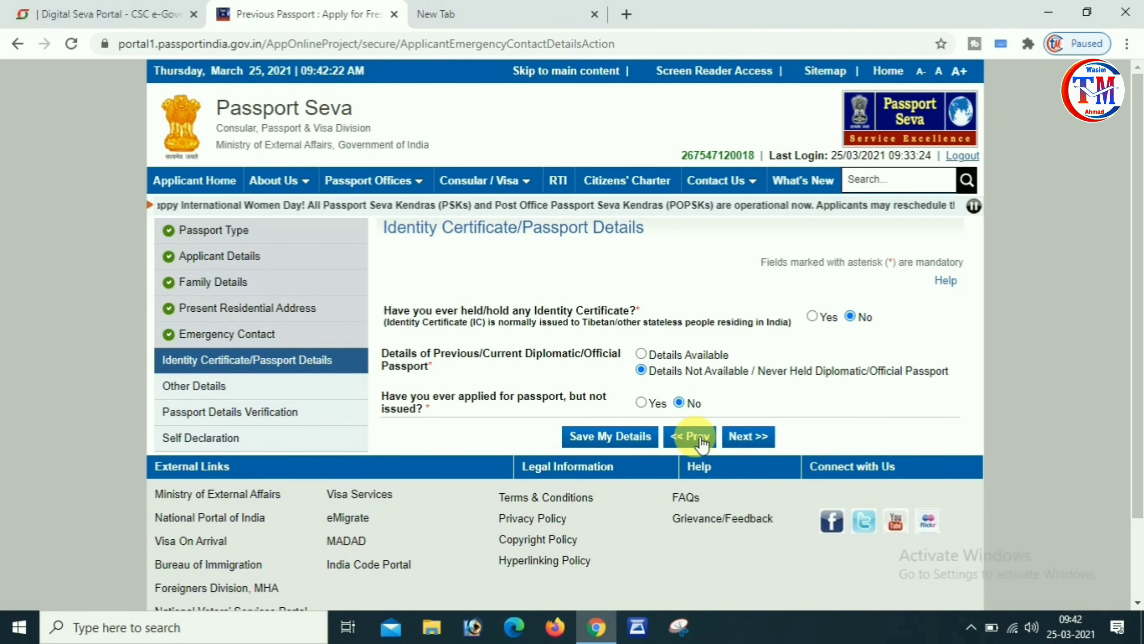
left_click(750, 437)
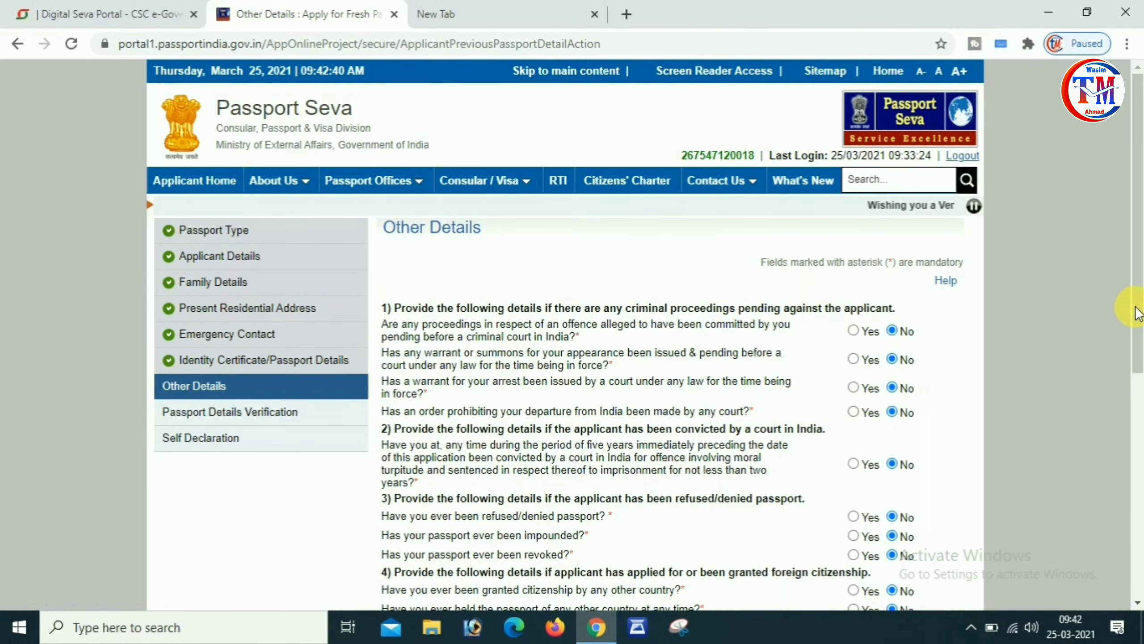
Scroll through the Other Details questions, leaving every answer set to No.
scroll(1140, 344, "down", 3)
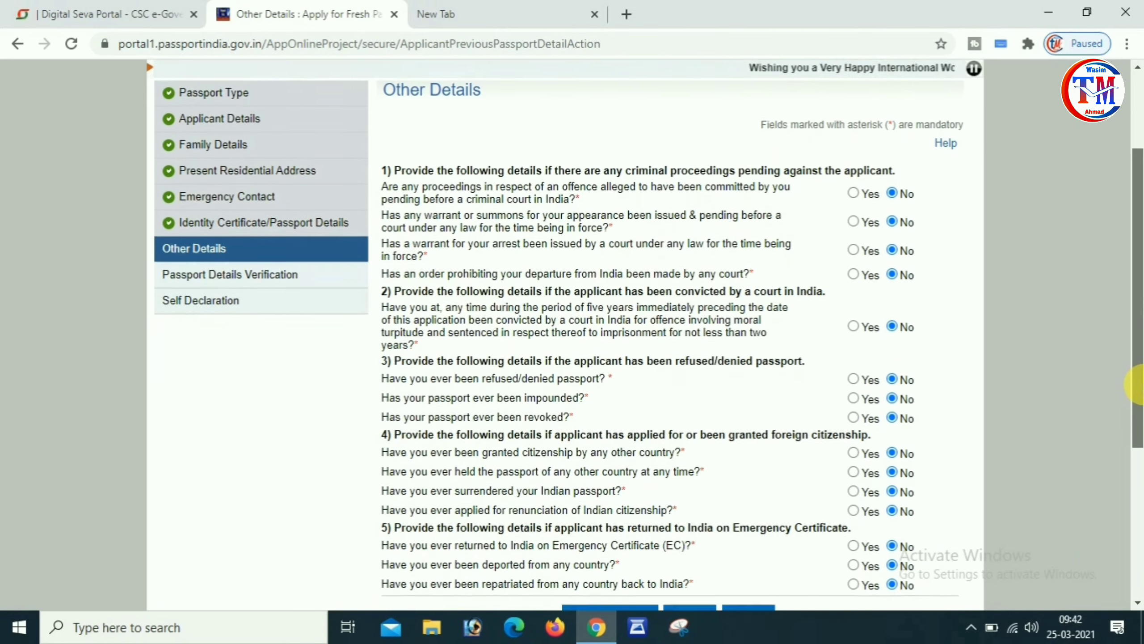
scroll(1137, 386, "down", 1)
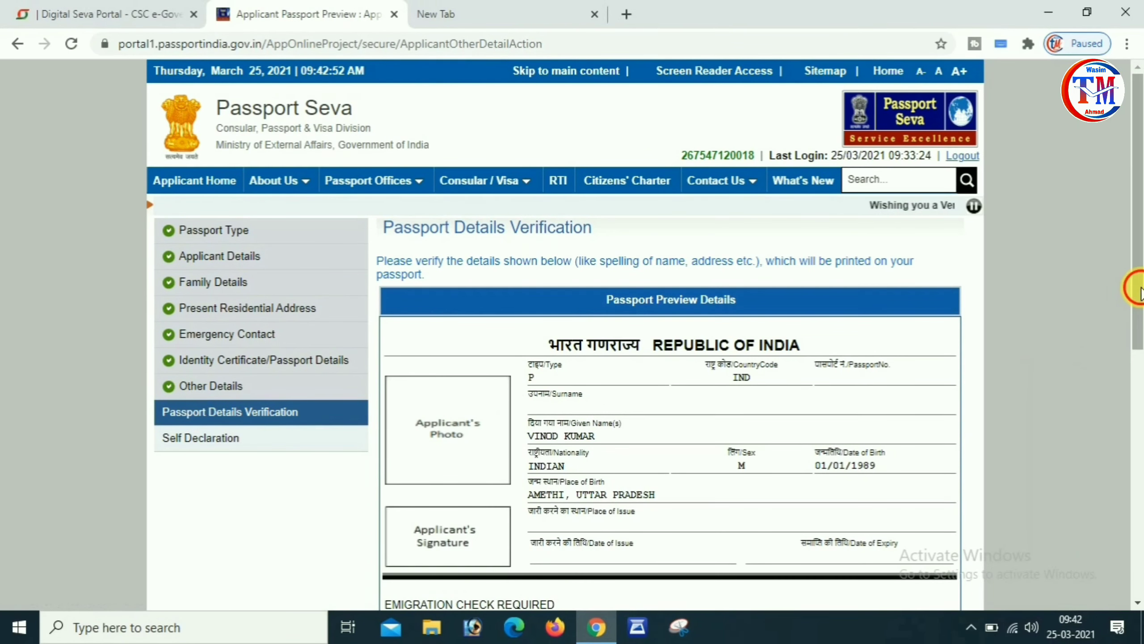
scroll(1137, 365, "down", 3)
Review the Passport Preview Details and proceed to the Self Declaration page.
left_click_drag(1138, 365, 1138, 411)
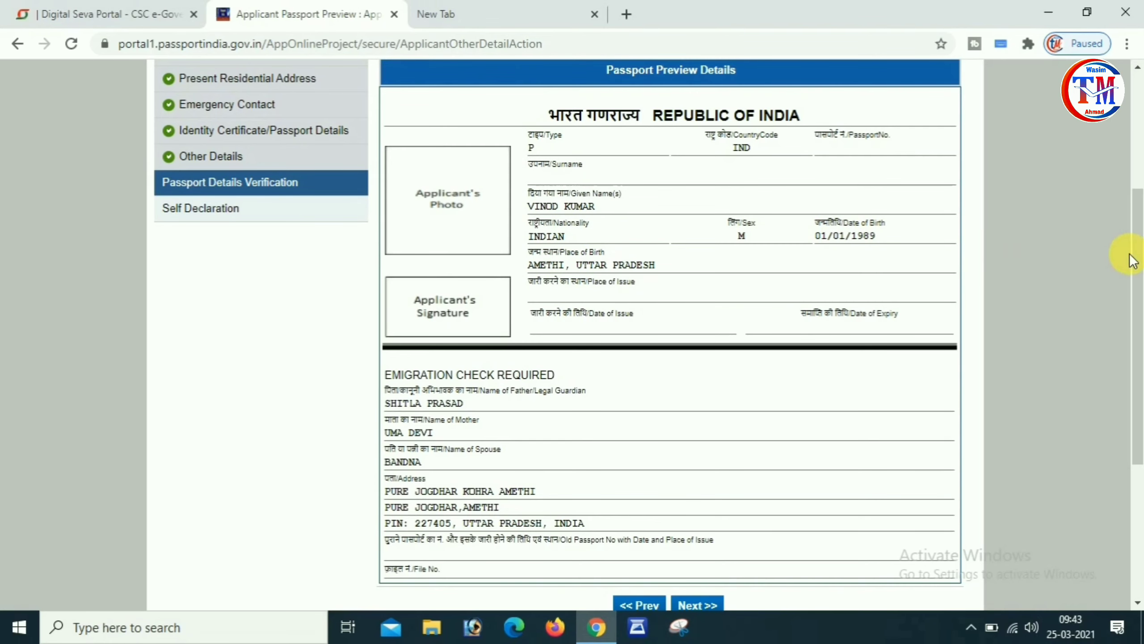
scroll(1140, 266, "down", 3)
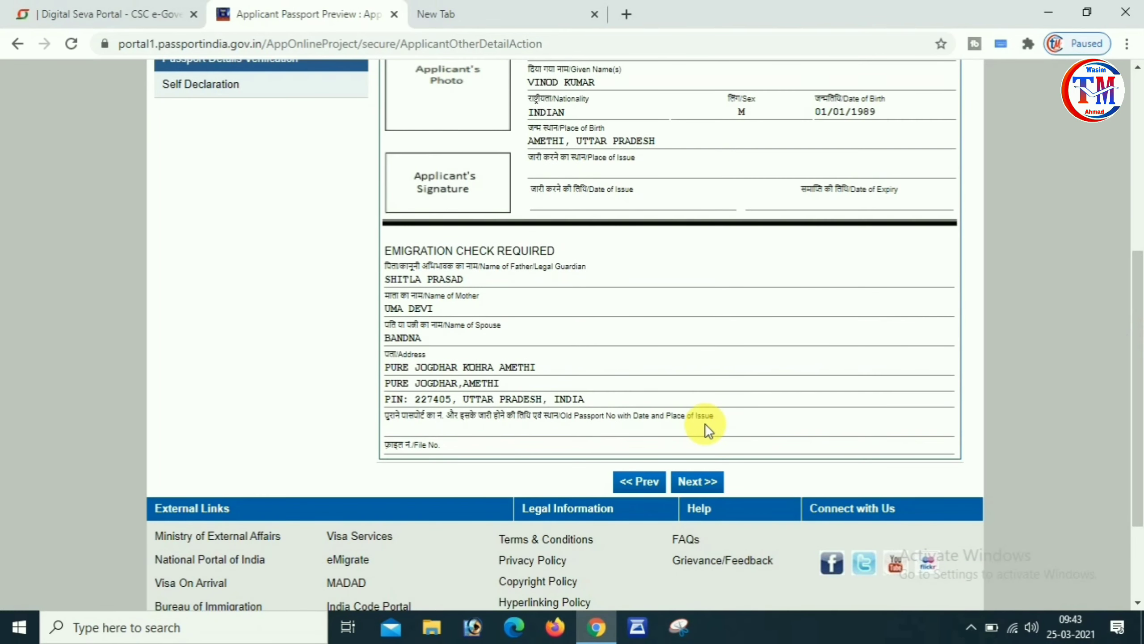
left_click(705, 482)
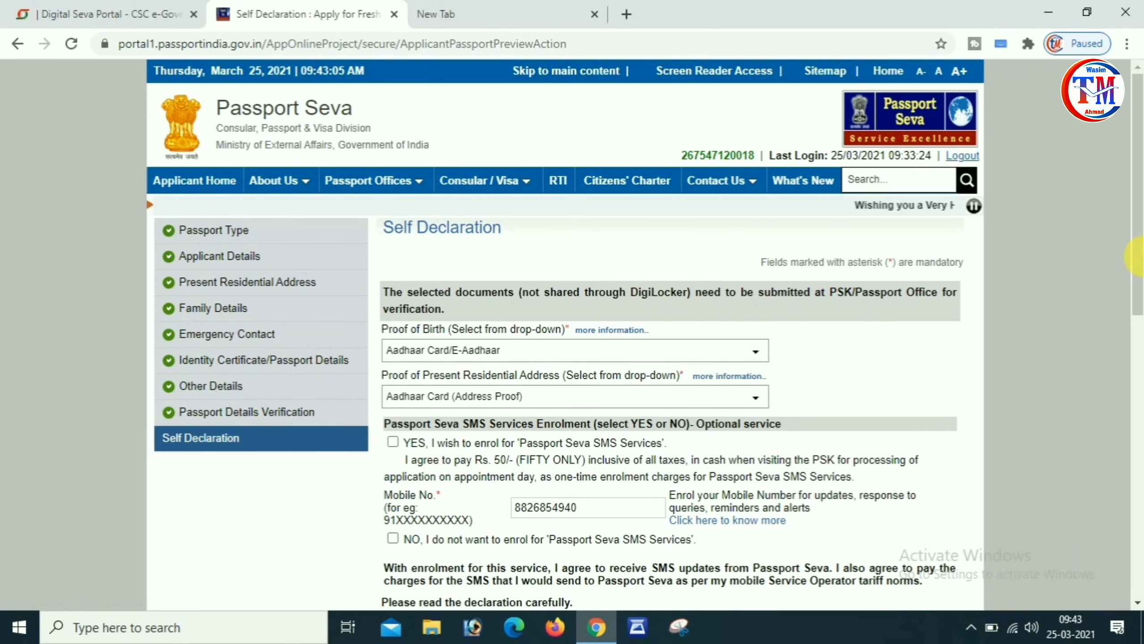
Choose YES for SMS Services, keep Aadhaar Card/E-Aadhaar as proof of birth, and accept the declaration.
scroll(1139, 312, "down", 2)
scroll(1139, 312, "down", 2)
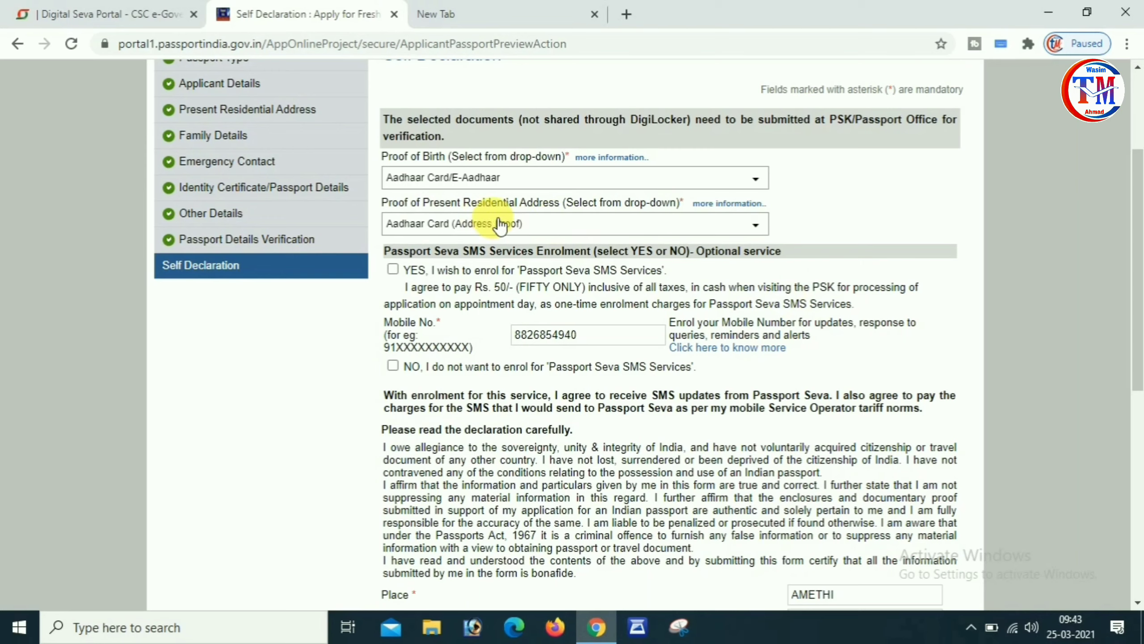
left_click(393, 270)
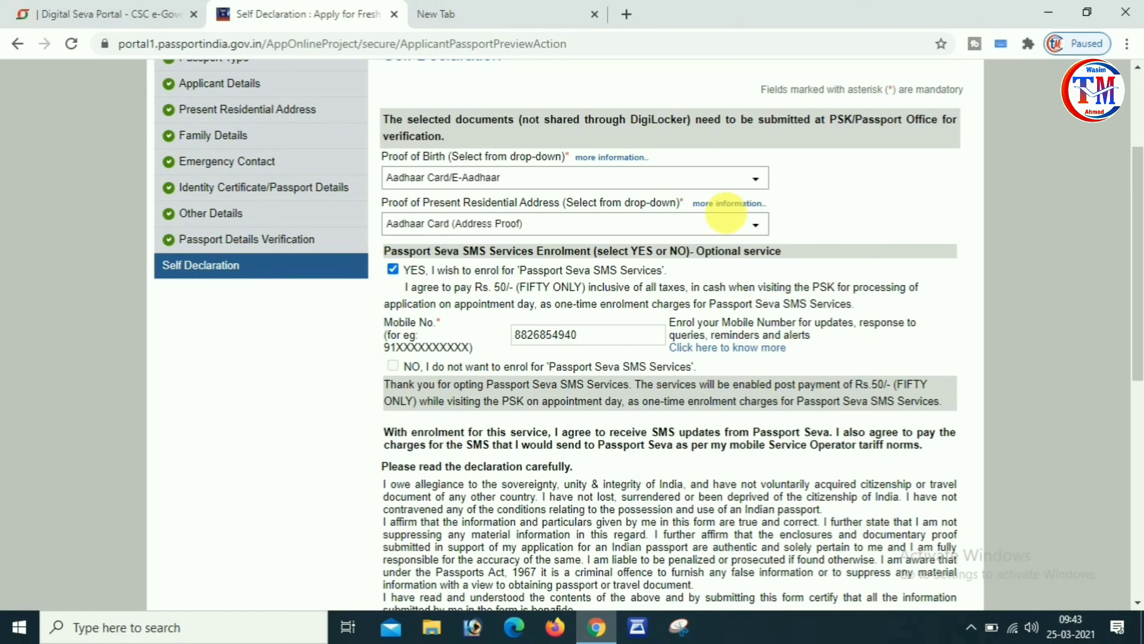
left_click(717, 184)
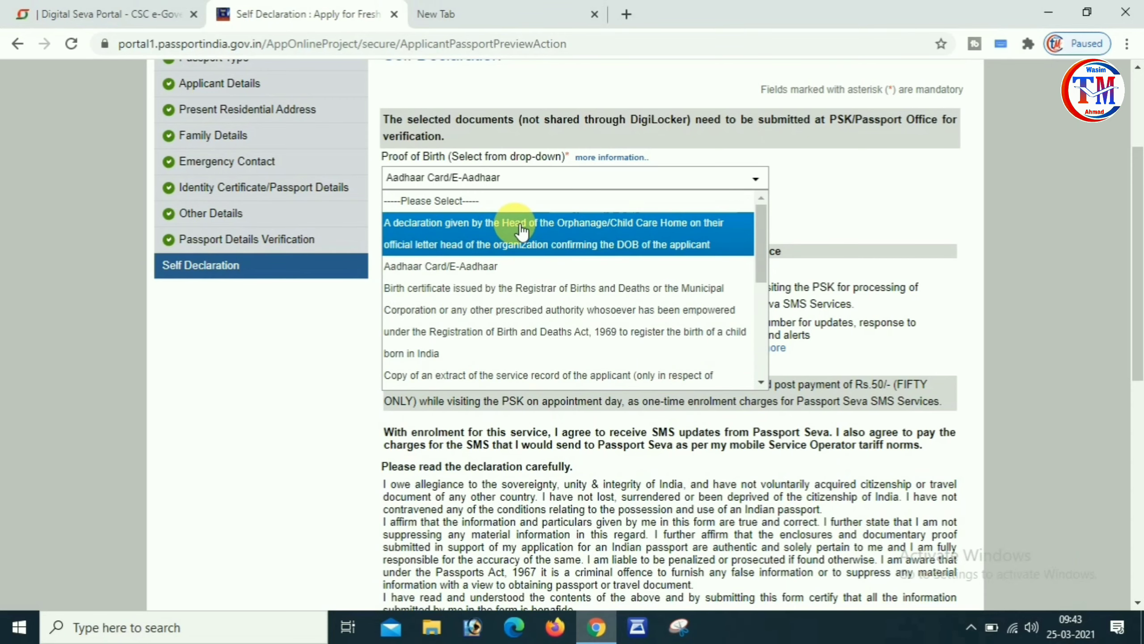
left_click(504, 280)
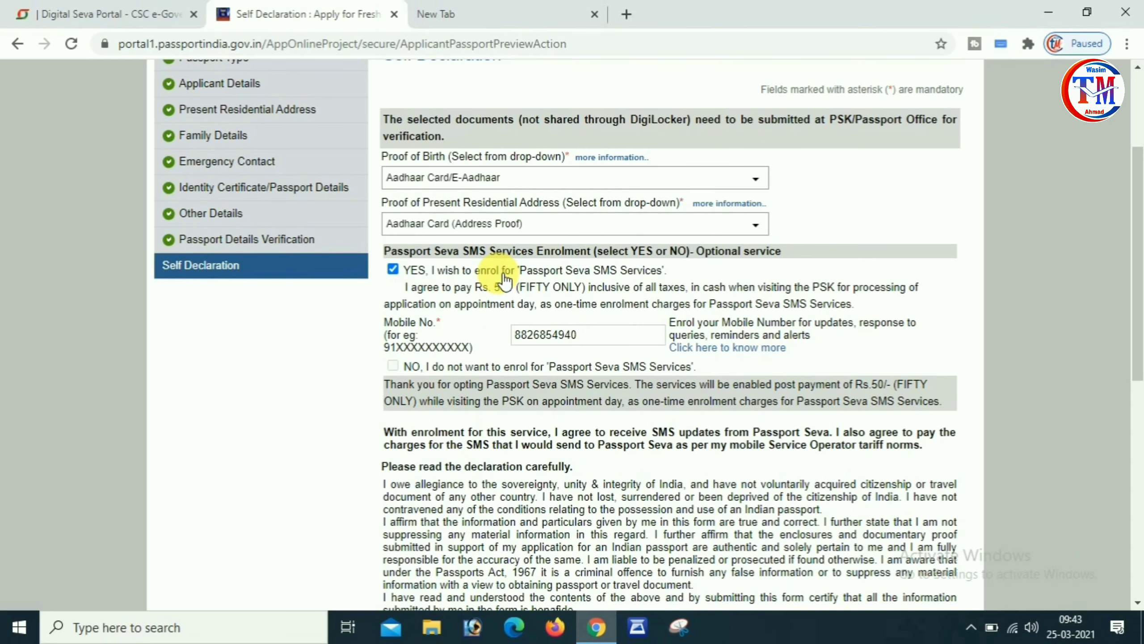
left_click_drag(1142, 255, 1140, 406)
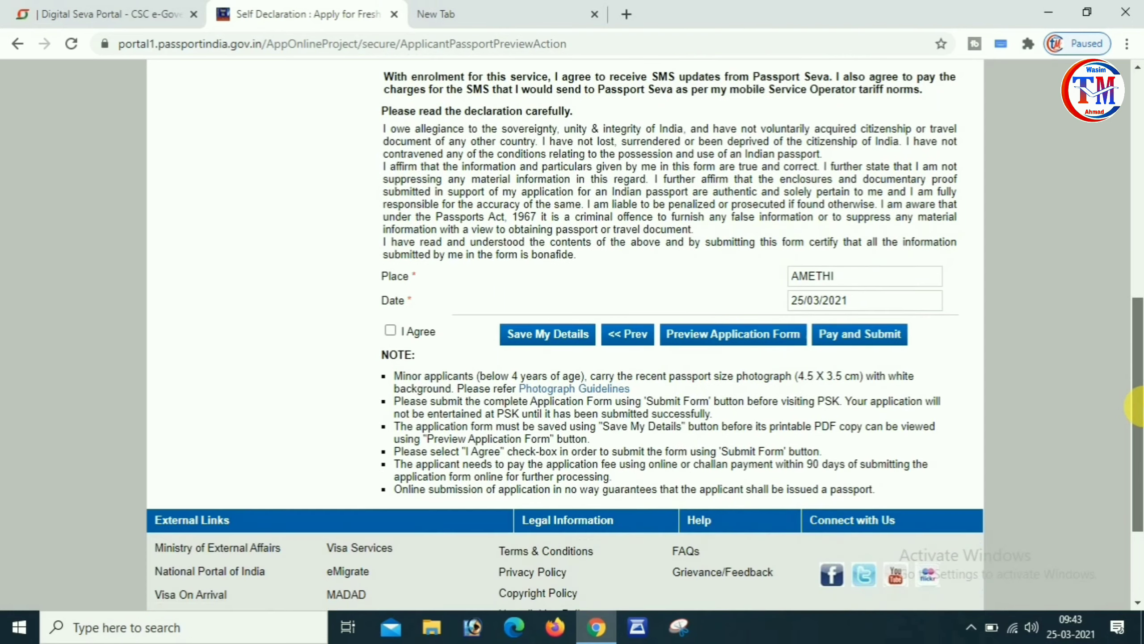
left_click(391, 329)
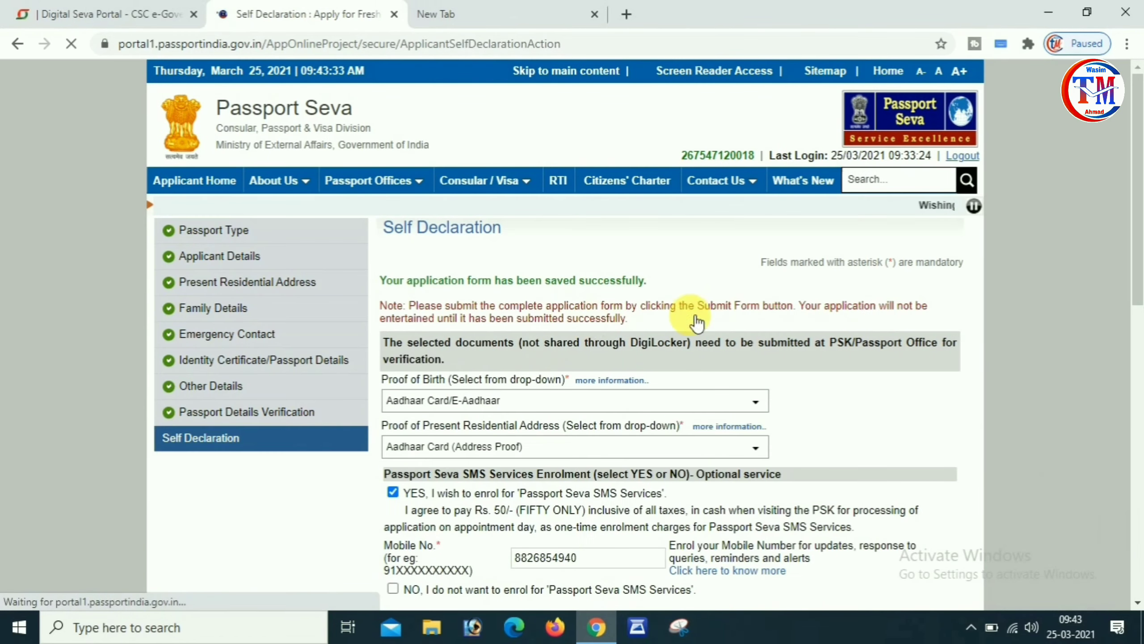
left_click_drag(1140, 280, 1141, 489)
left_click(743, 373)
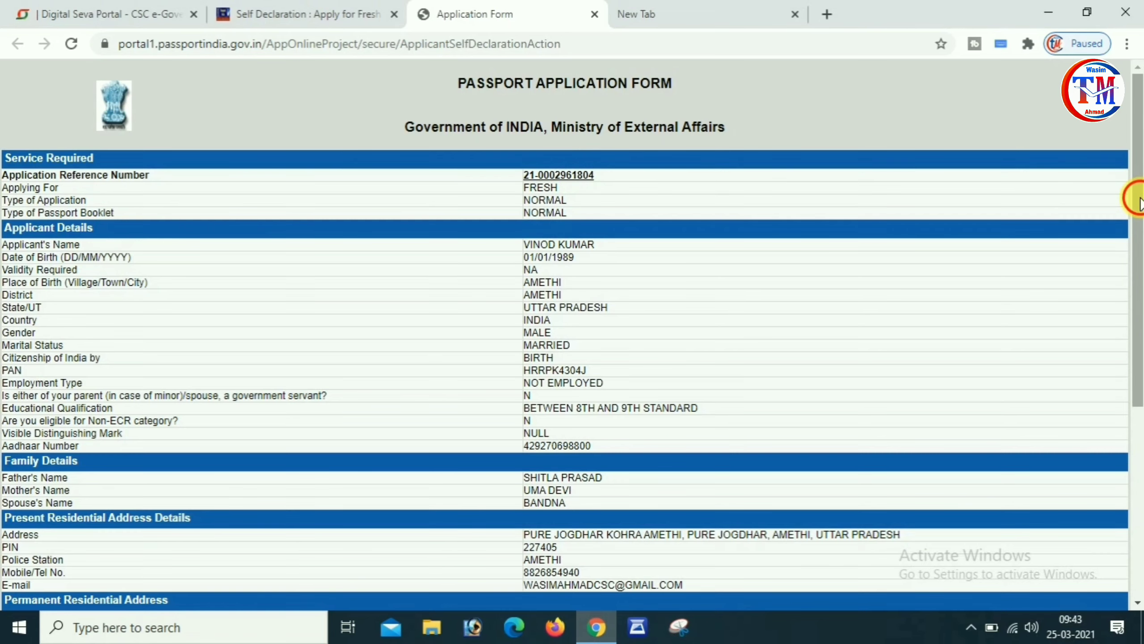
left_click_drag(1138, 201, 1139, 415)
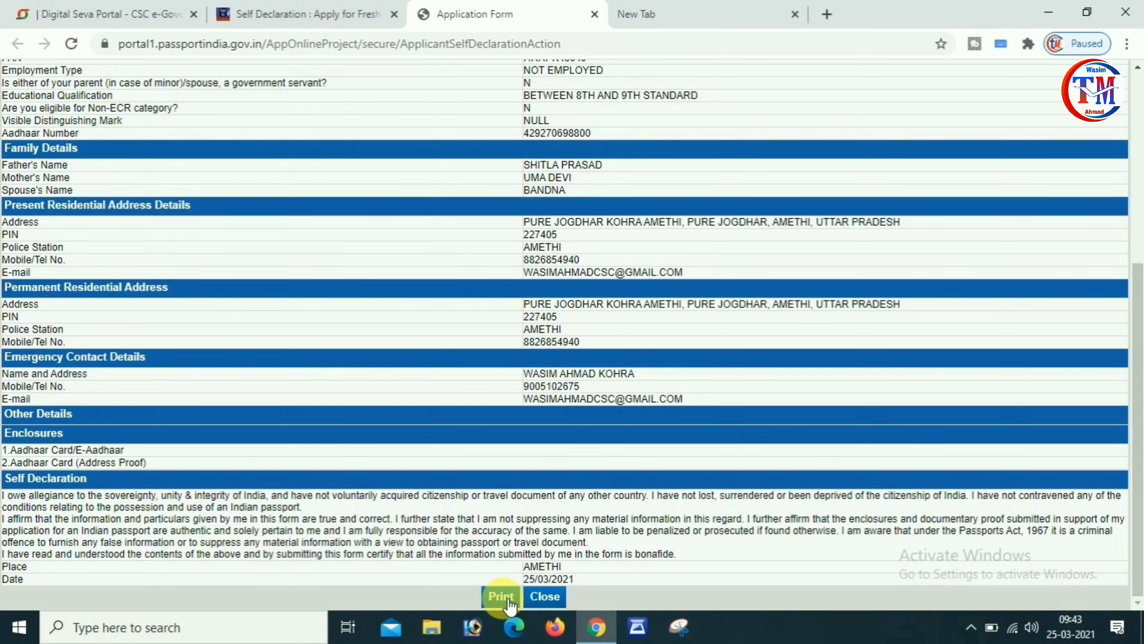
left_click(553, 596)
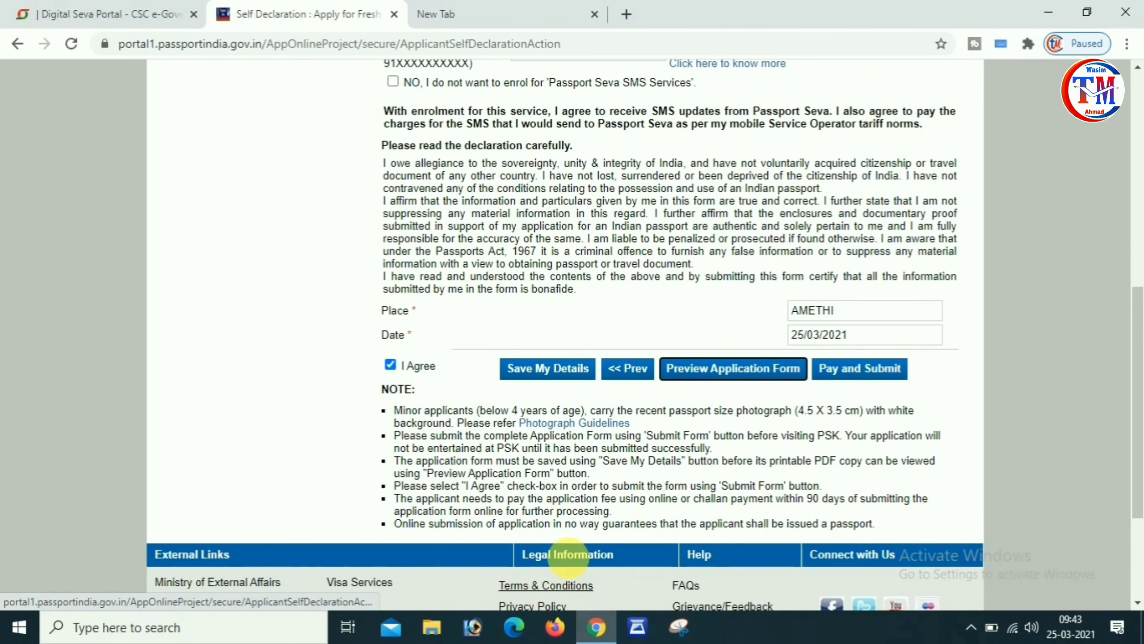
Submit the application and pay the ₹42.89 fee from CSC Wallet using the wallet password and PIN.
left_click(867, 373)
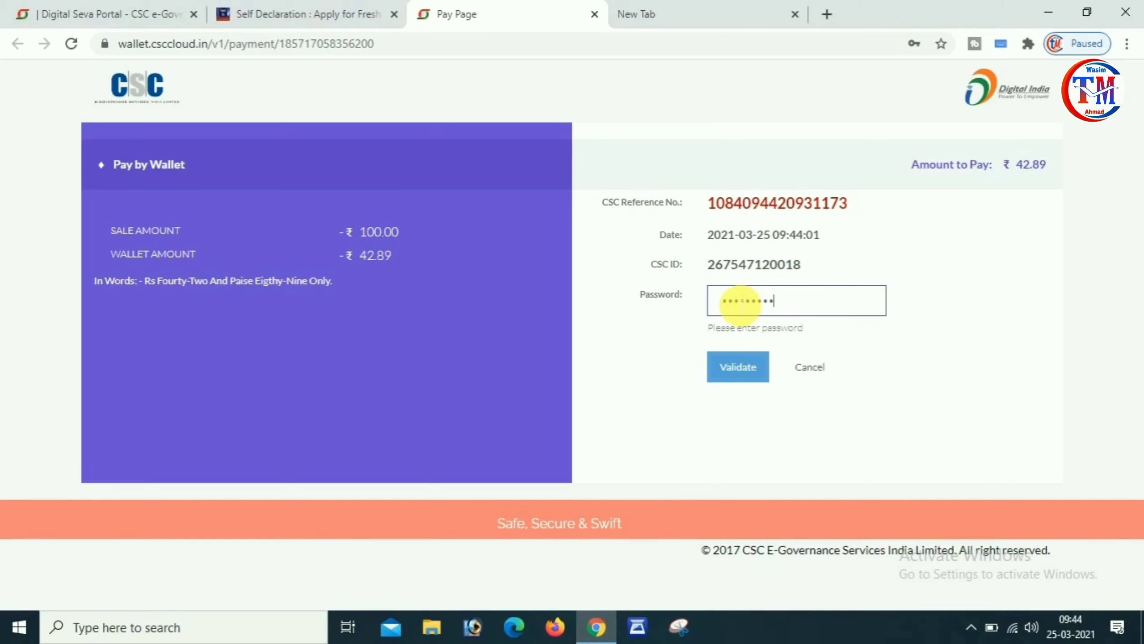
left_click(732, 359)
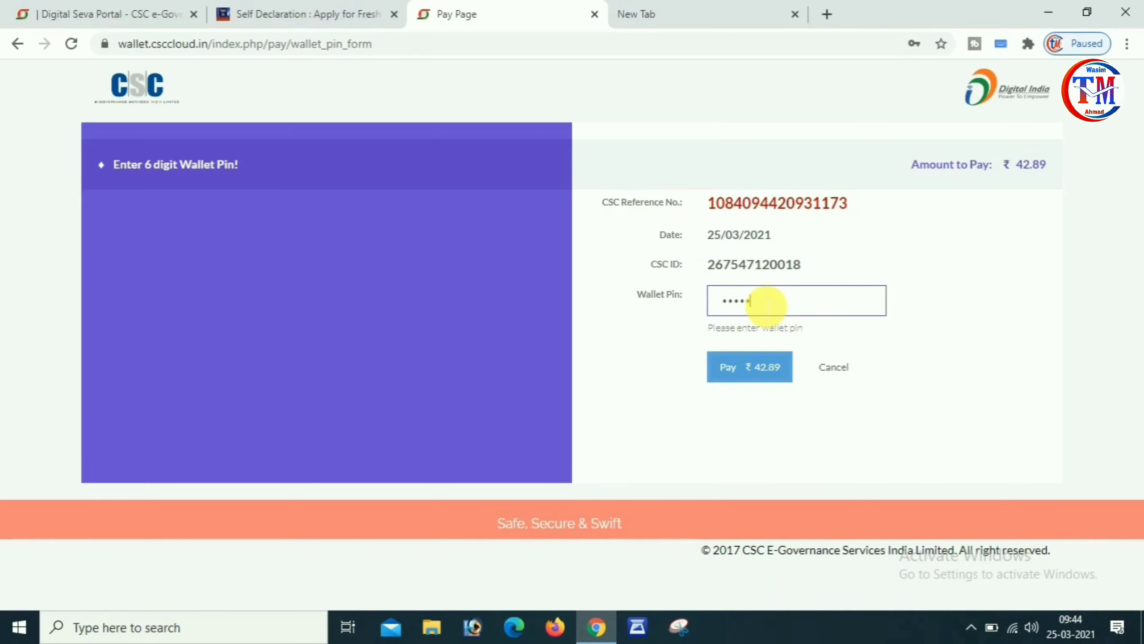
left_click(749, 366)
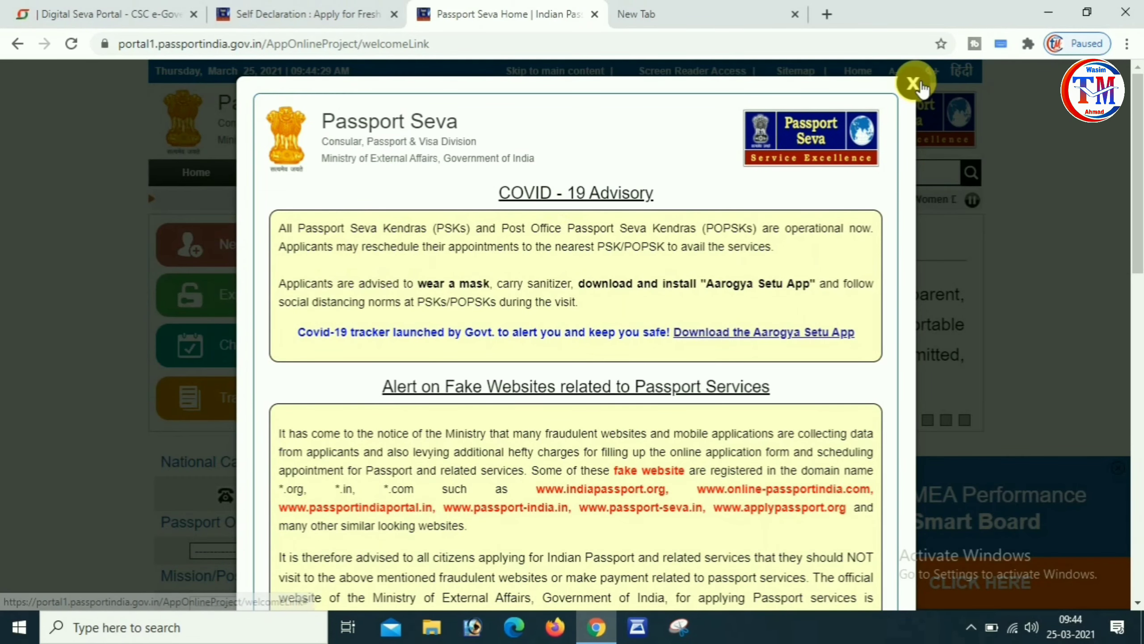
Dismiss the COVID-19 advisory and open Appointment Availability, leaving the passport office unselected.
left_click(913, 83)
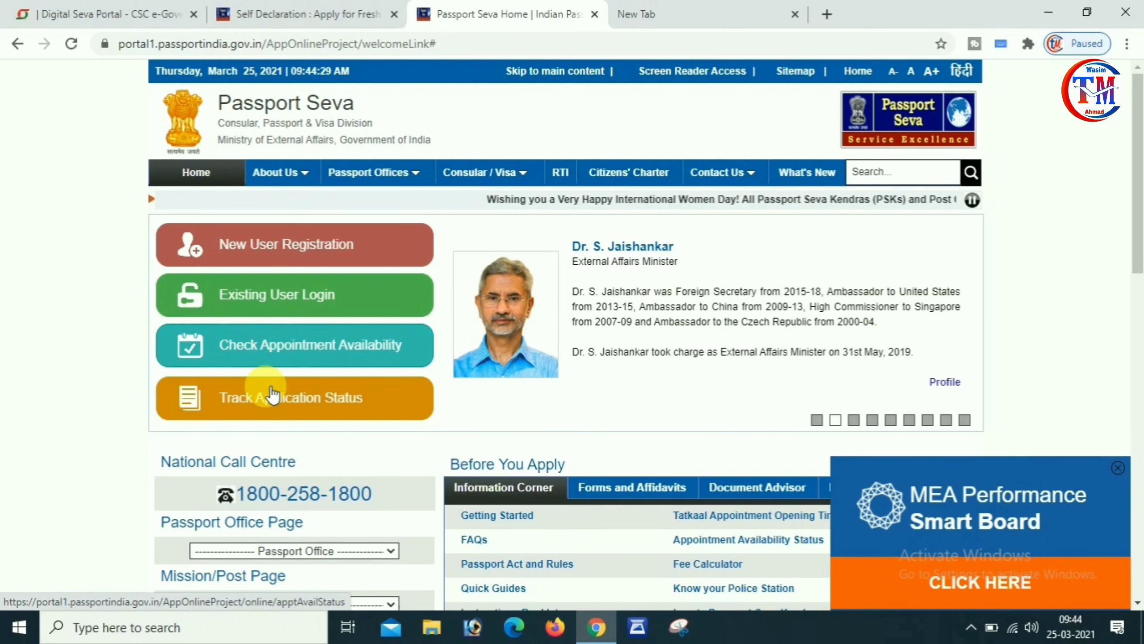
left_click(288, 350)
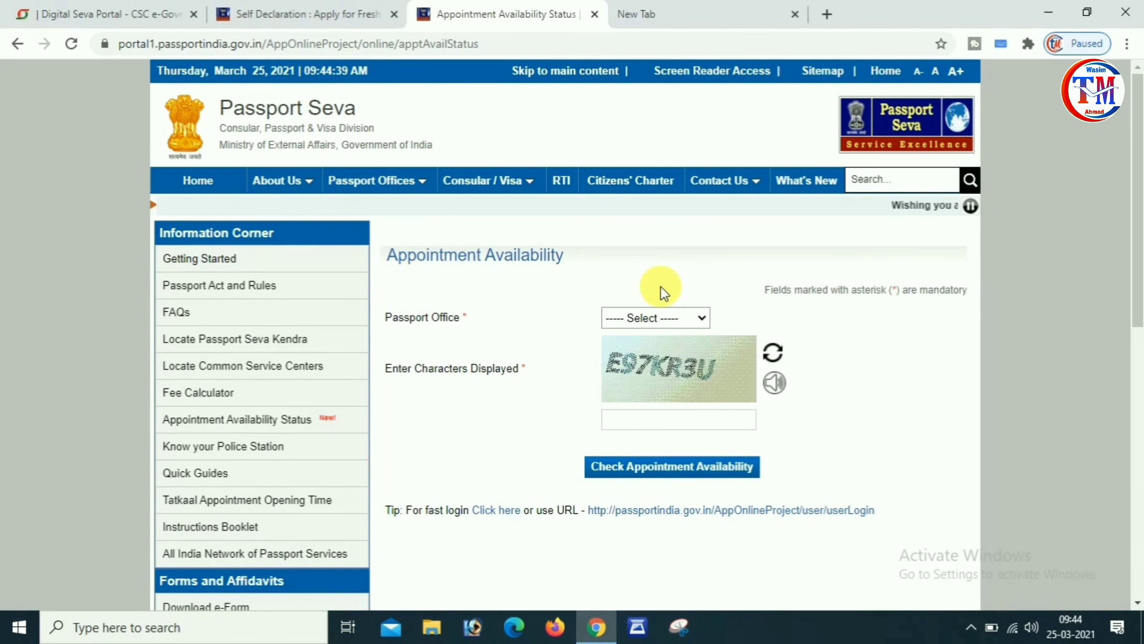
left_click(661, 315)
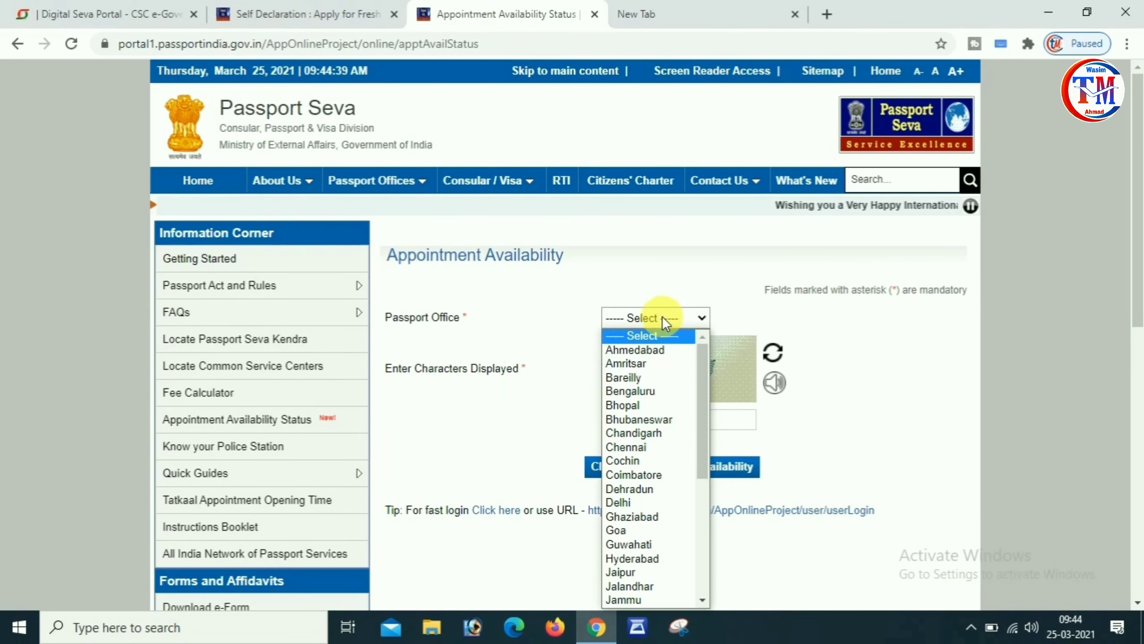
double_click(774, 455)
left_click(686, 429)
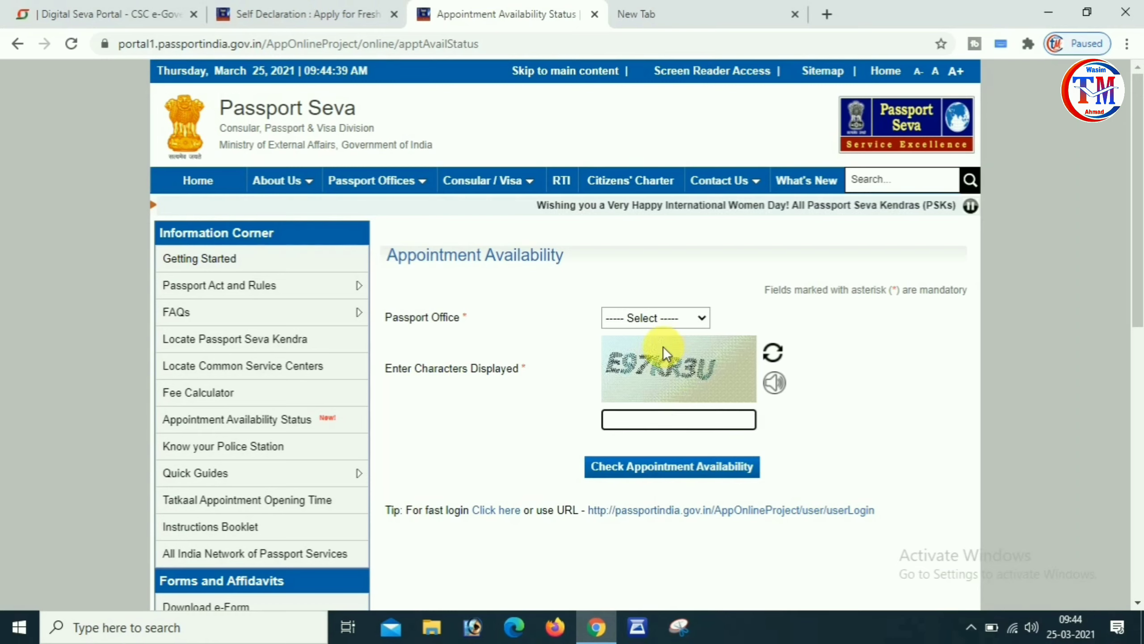